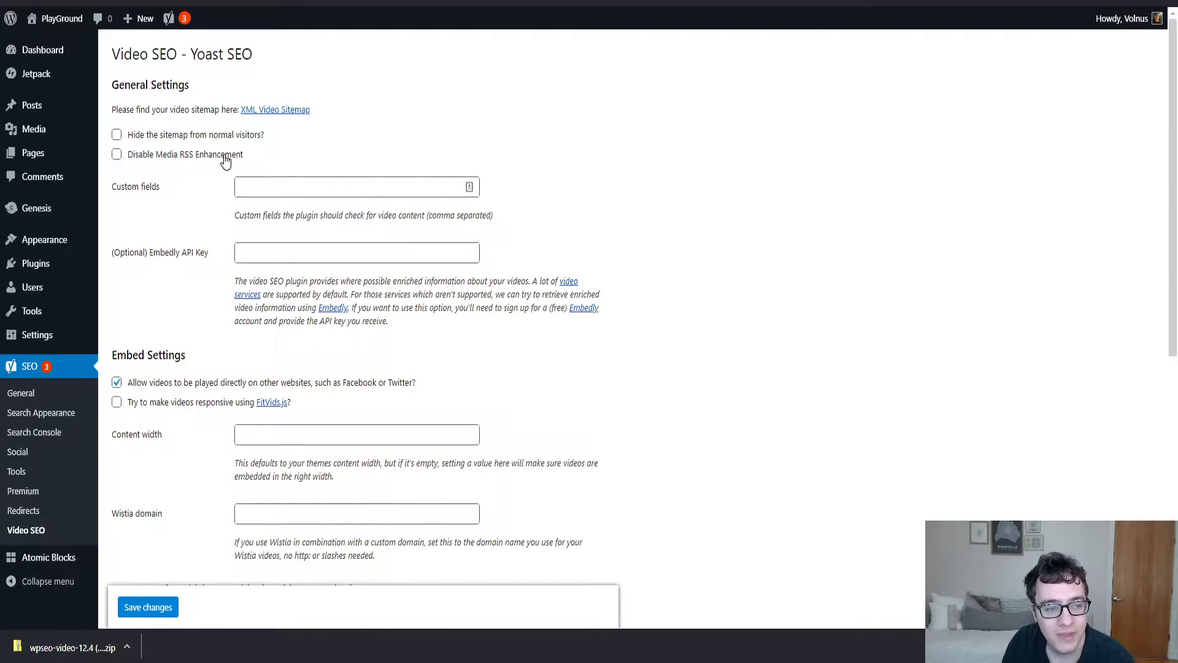
scroll(227, 166, "down", 5)
scroll(243, 183, "down", 3)
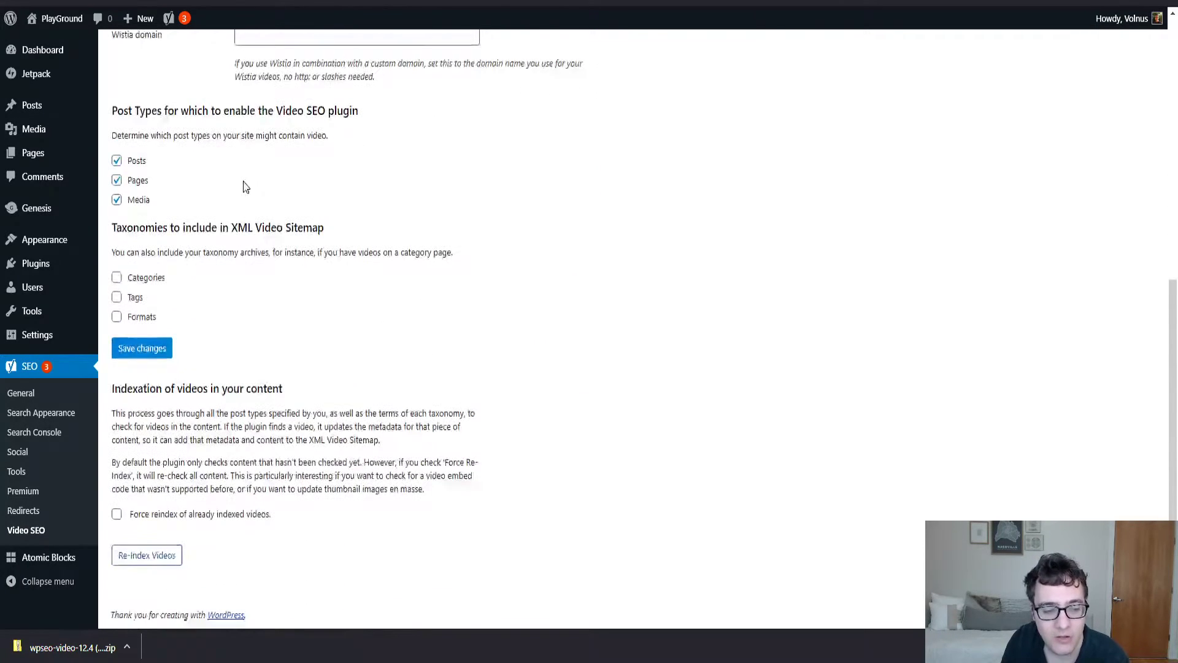
scroll(243, 183, "up", 8)
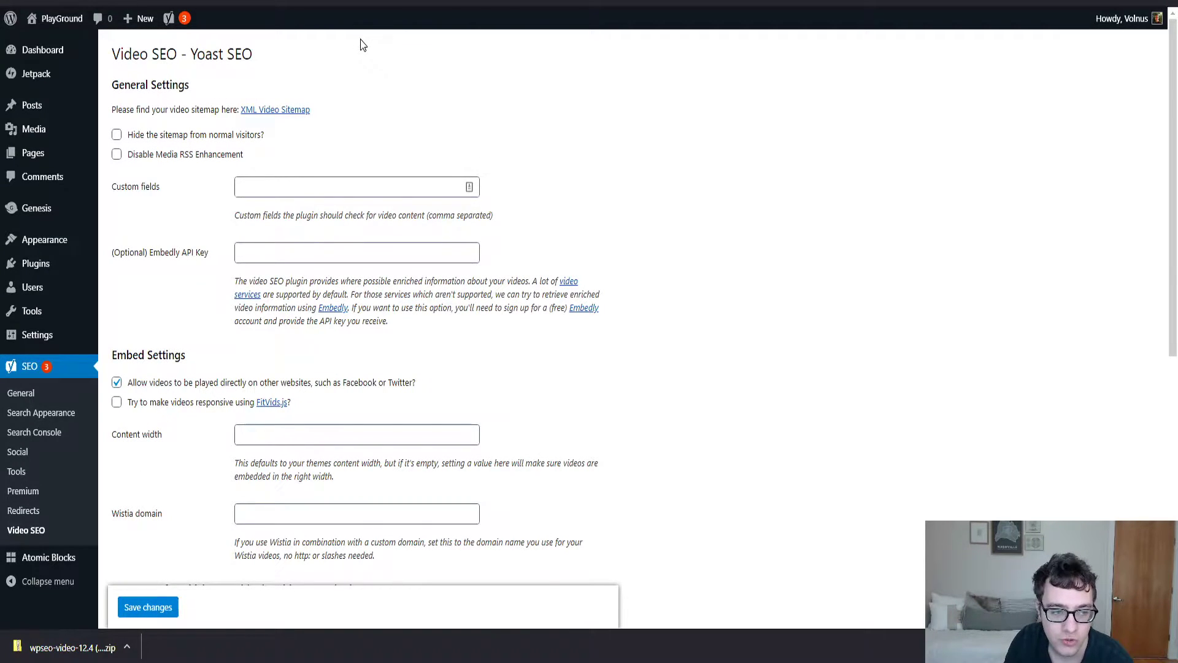
Step: Open the XML video sitemap, then update the Hello world! post with the embedded YouTube video
left_click(274, 114)
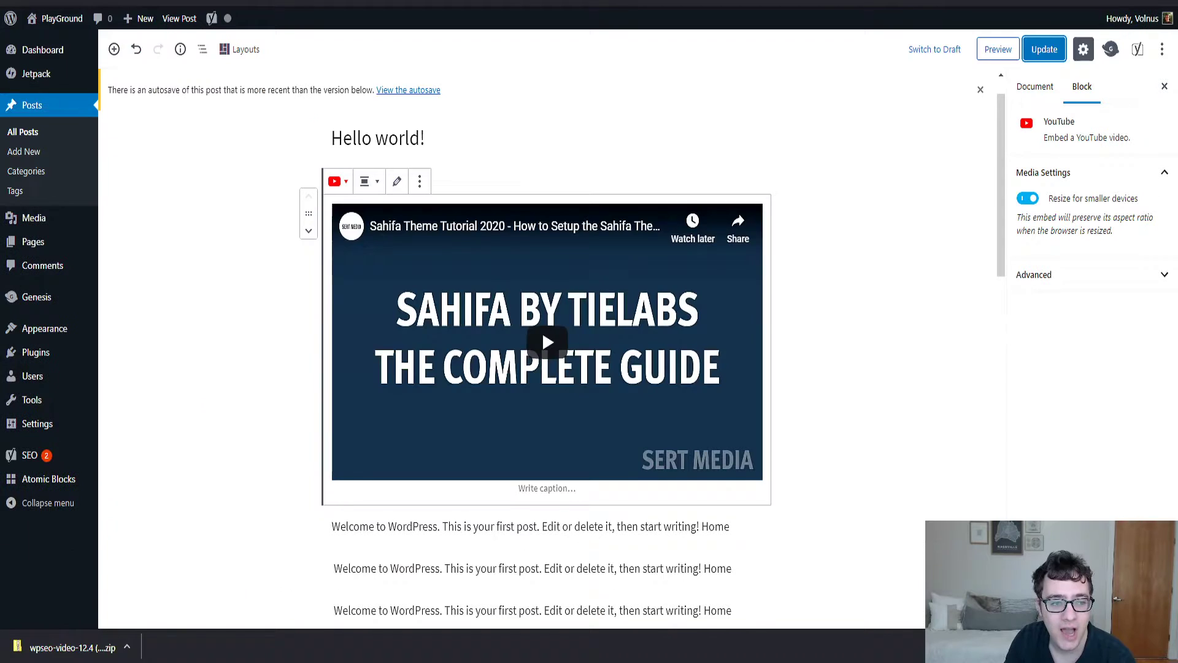
left_click(1044, 49)
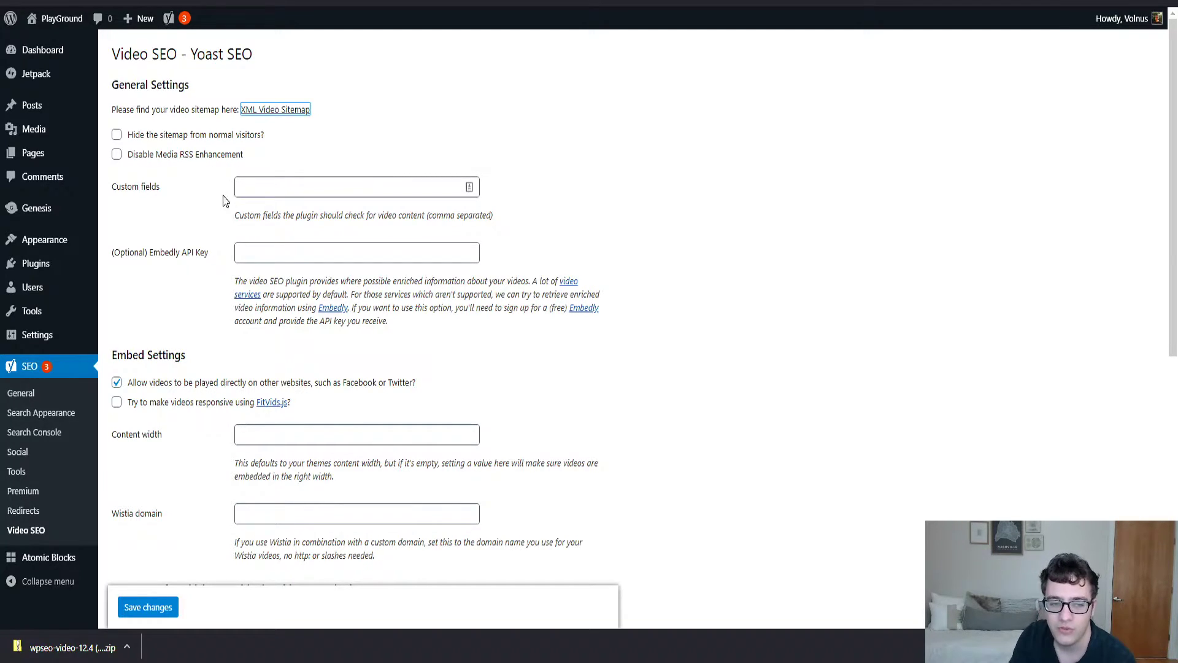
left_click(261, 185)
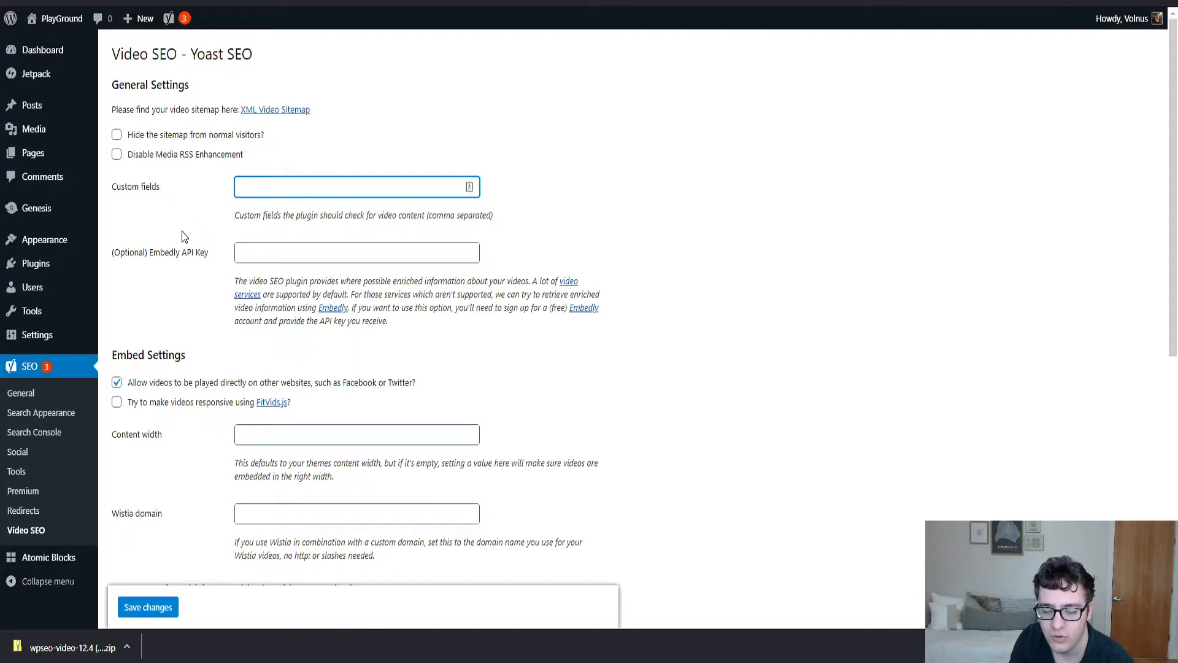
scroll(176, 235, "down", 2)
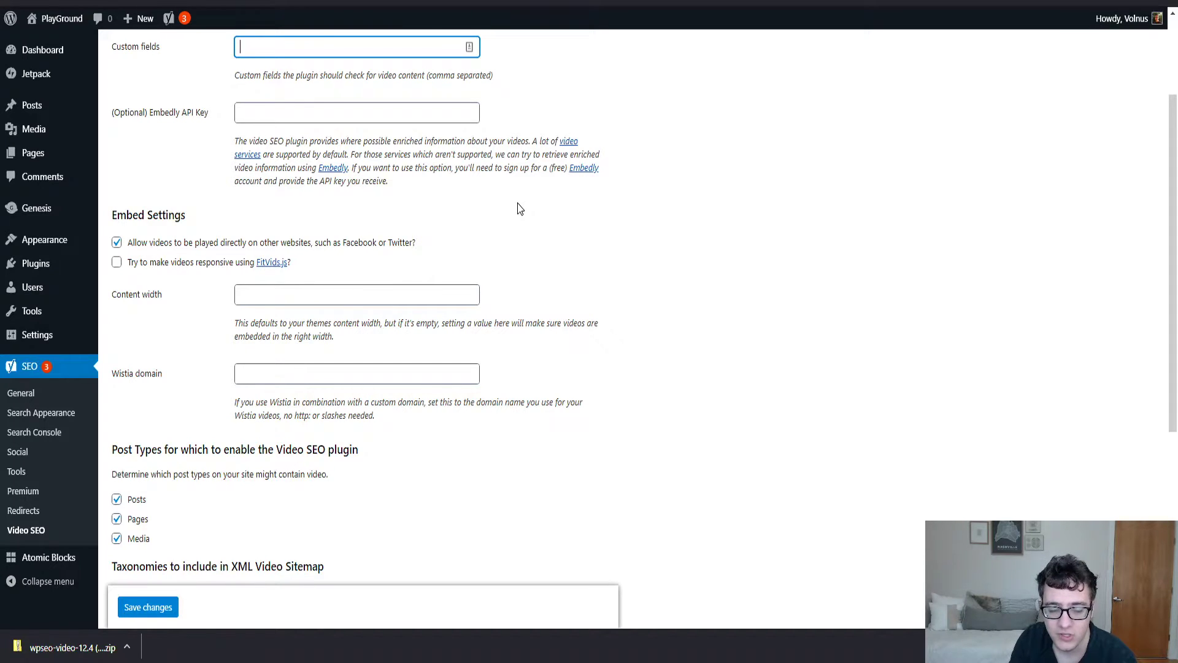
scroll(605, 294, "up", 3)
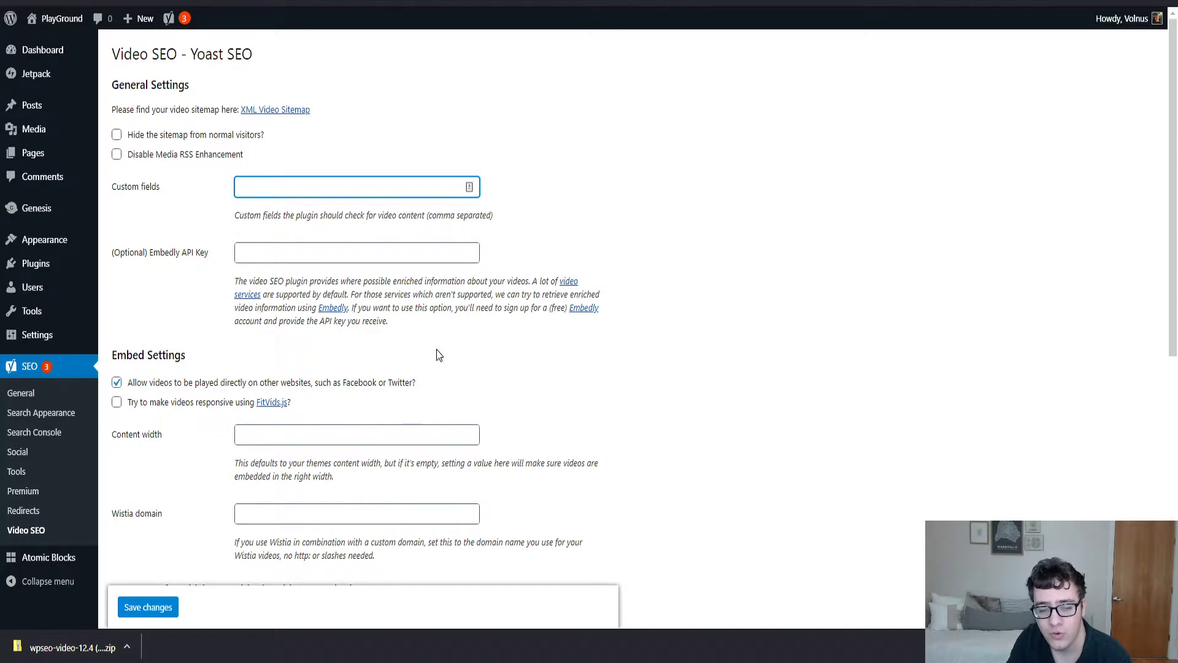
scroll(534, 359, "down", 2)
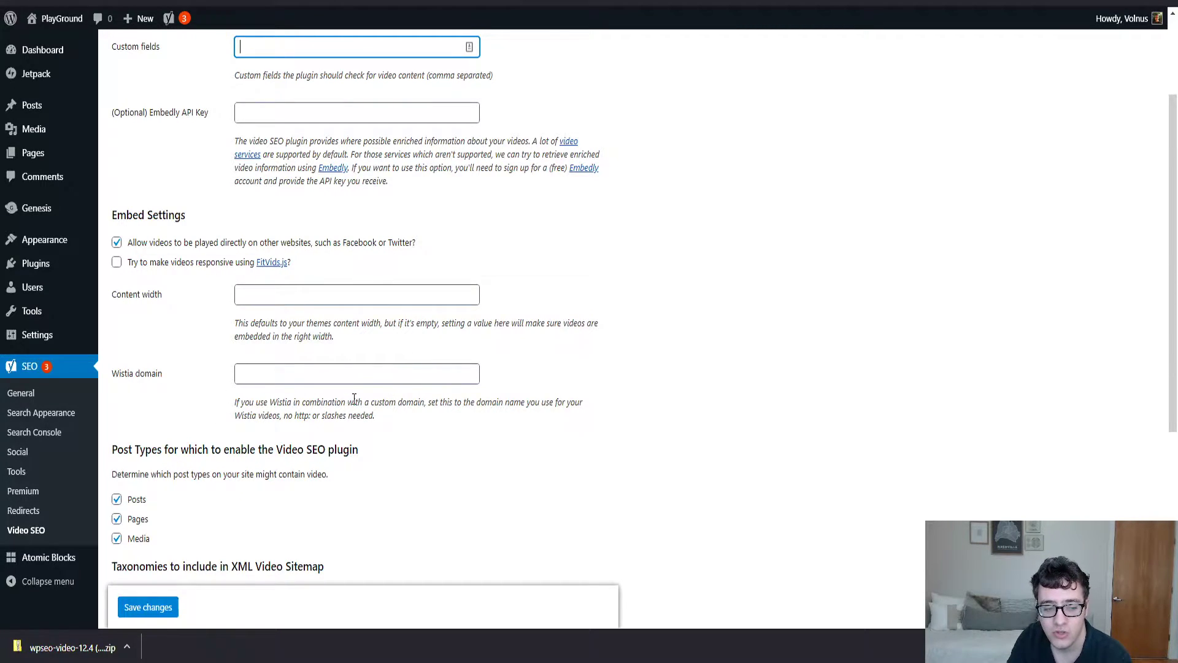
Step: Untick Media under the Video SEO post types, keeping Posts and Pages enabled
scroll(355, 397, "down", 3)
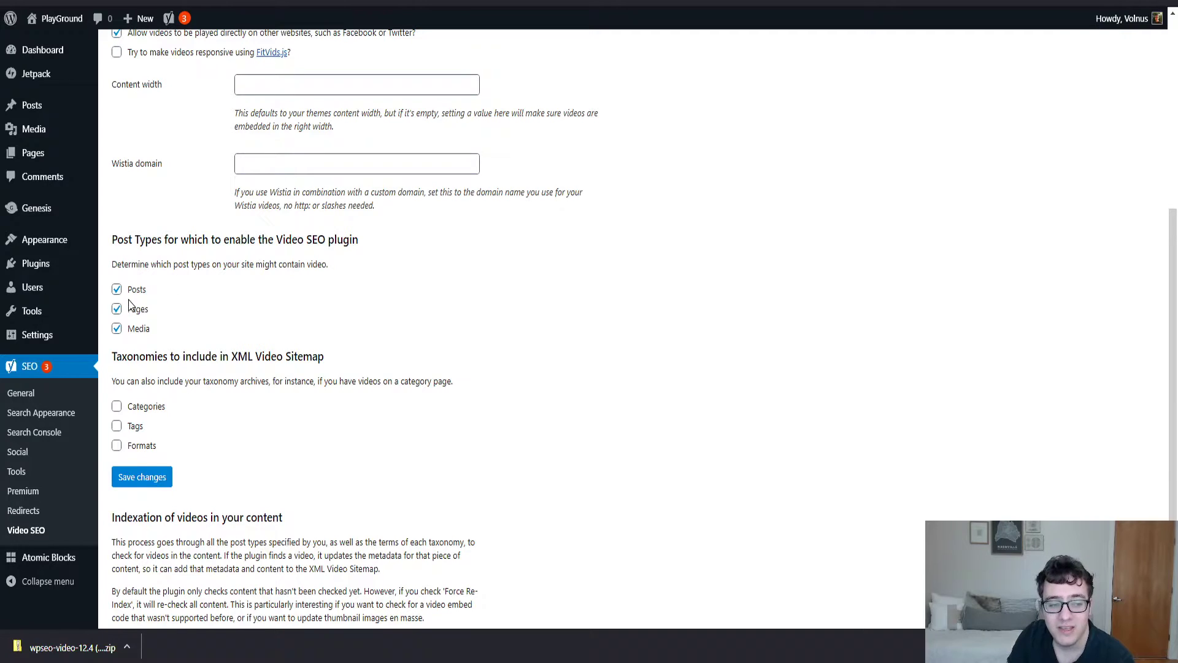
left_click(143, 330)
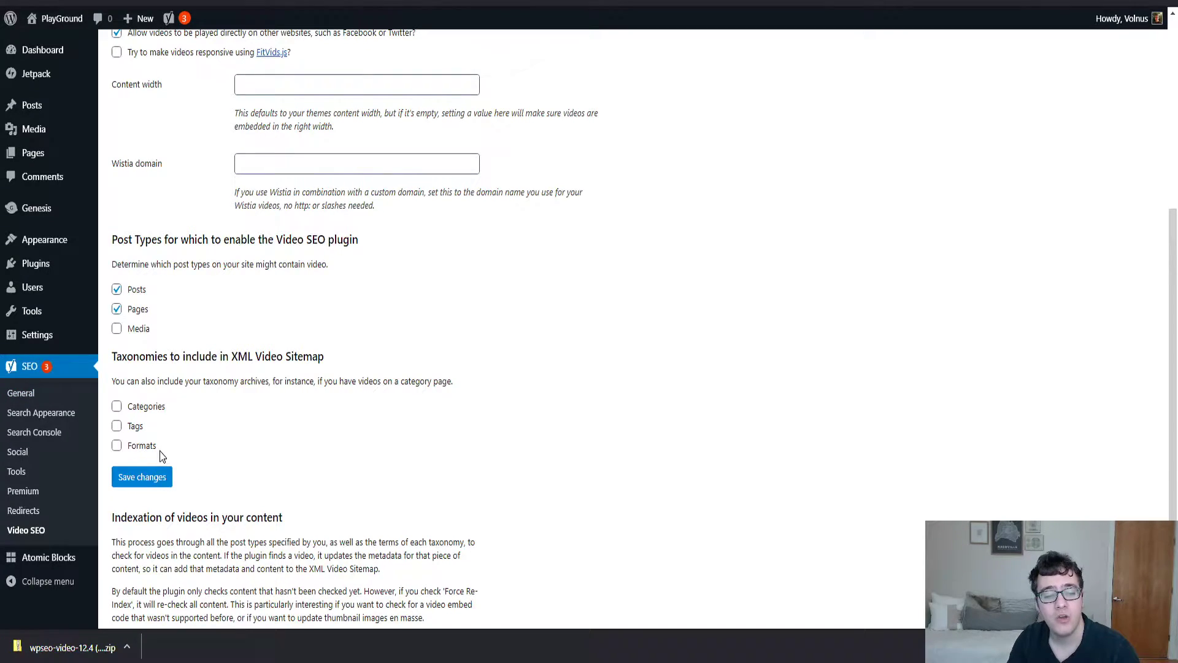
scroll(154, 430, "down", 2)
scroll(138, 378, "up", 1)
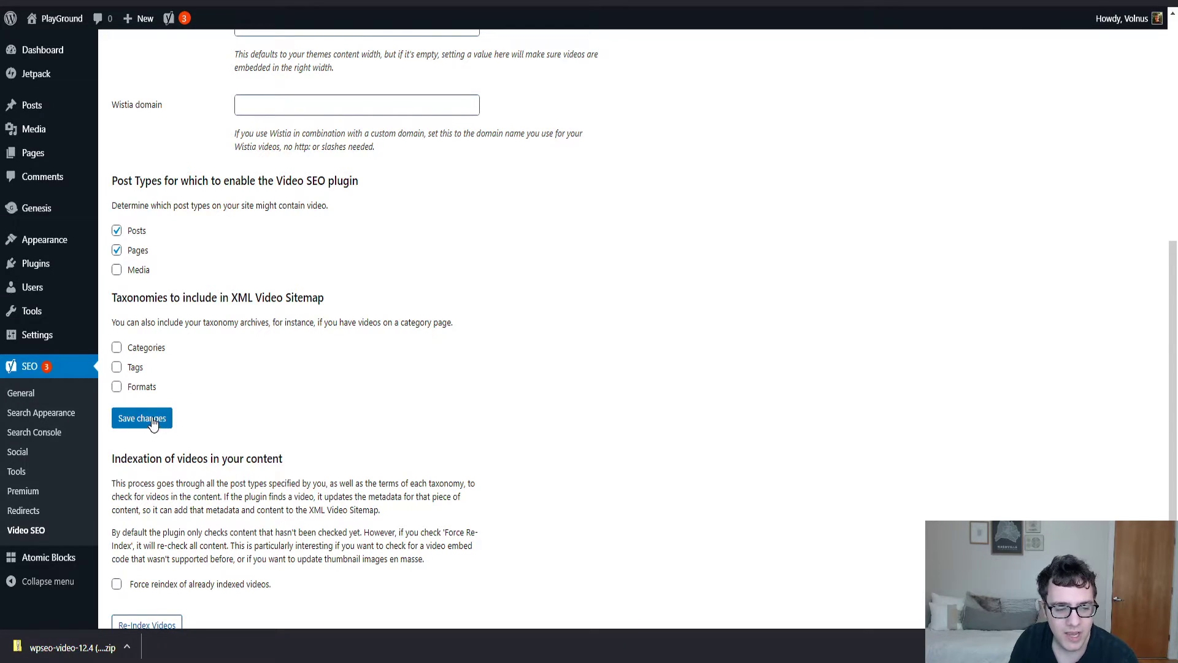
Step: Save the Video SEO changes, then re-index all videos with Force reindex of already indexed videos ticked
scroll(153, 424, "down", 1)
left_click(153, 356)
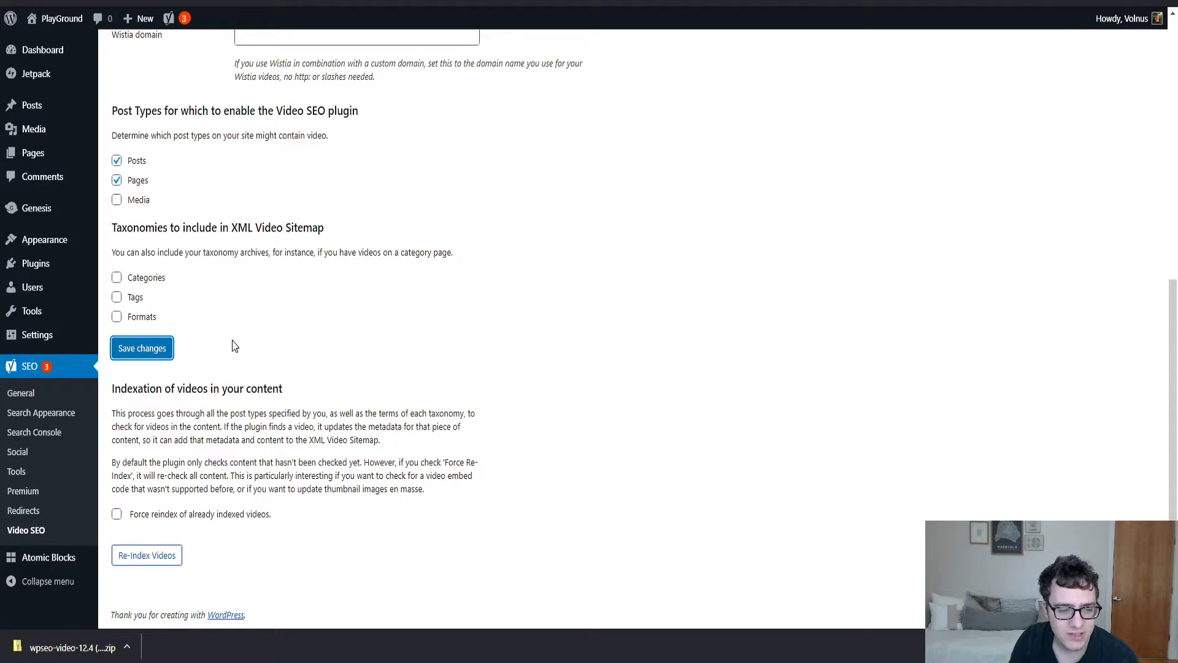
scroll(258, 294, "down", 10)
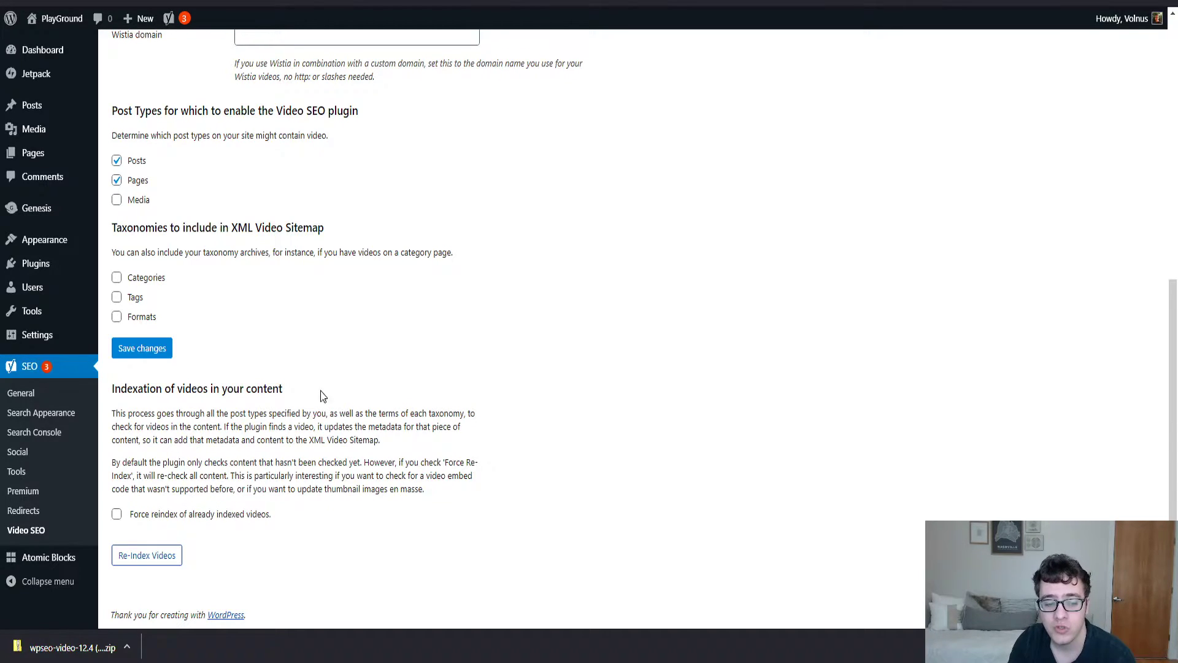
left_click(248, 516)
left_click(166, 556)
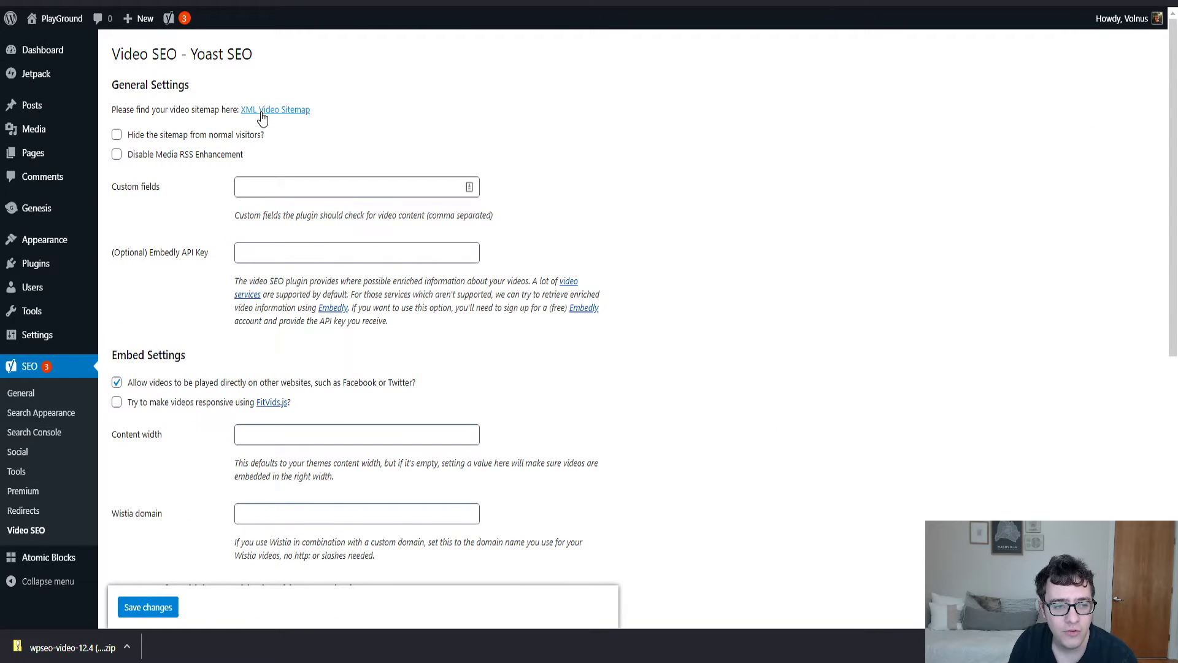
left_click(263, 113)
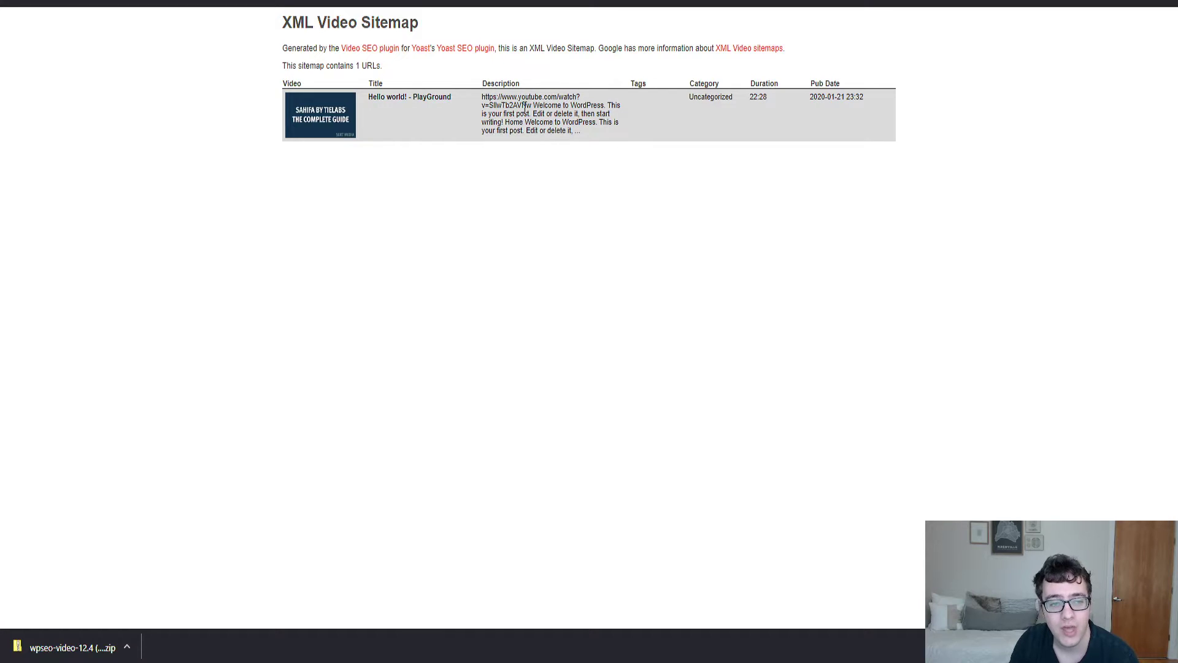
key("alt+Left")
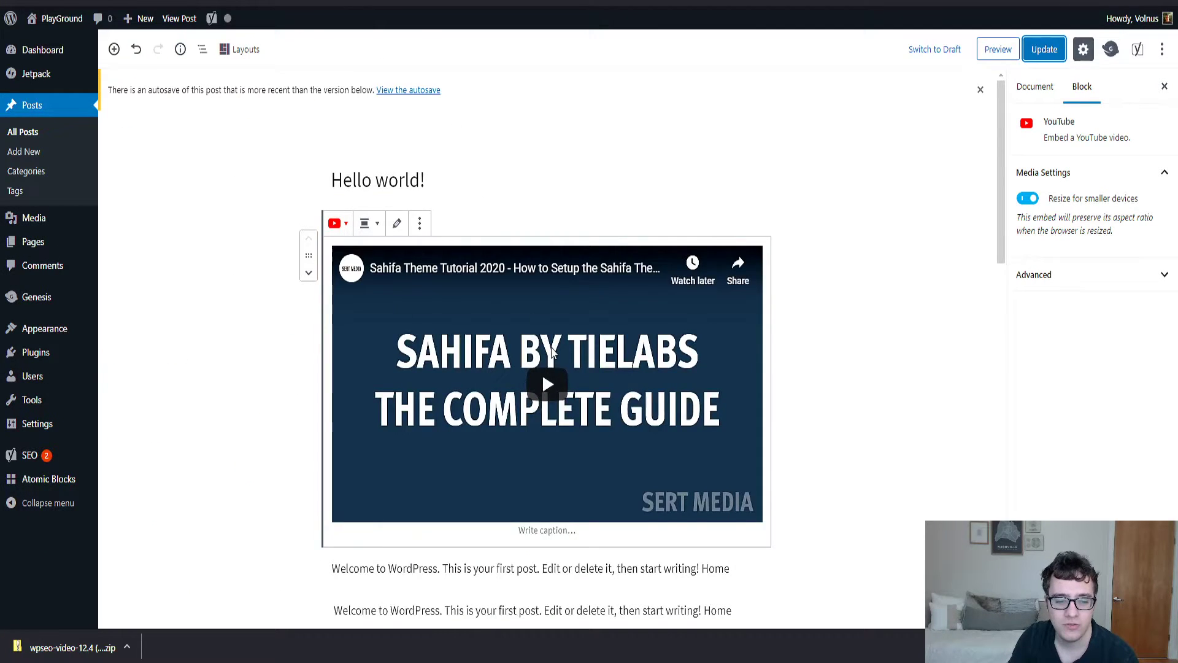
scroll(522, 351, "down", 10)
scroll(465, 368, "up", 10)
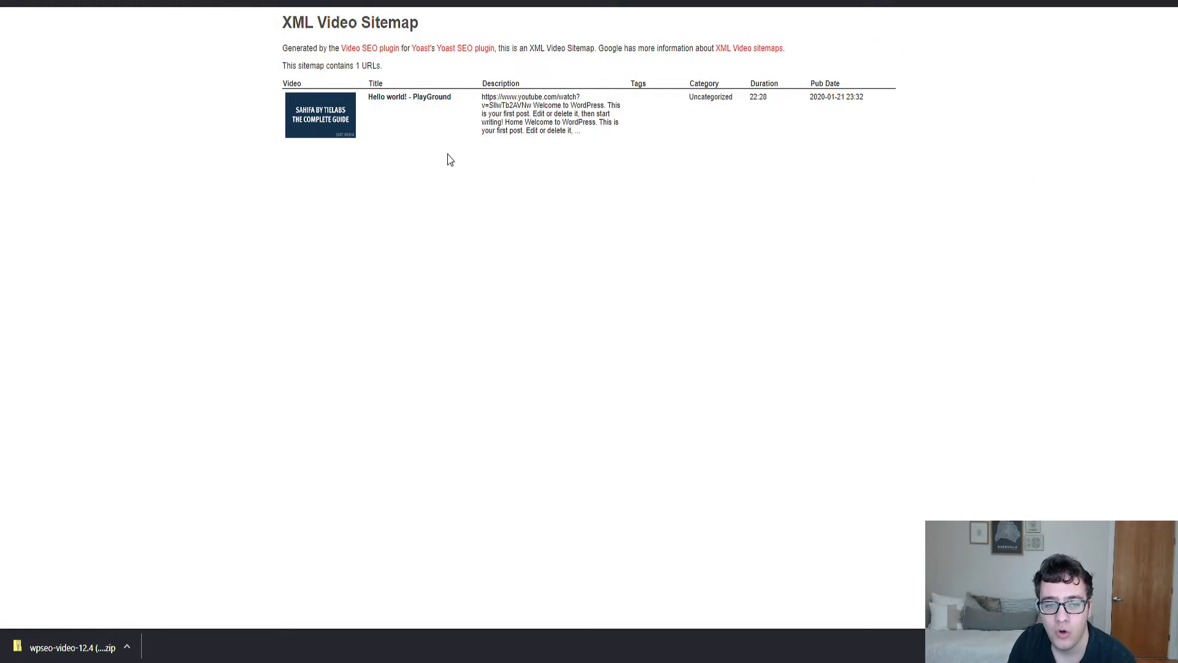
left_click_drag(532, 106, 483, 97)
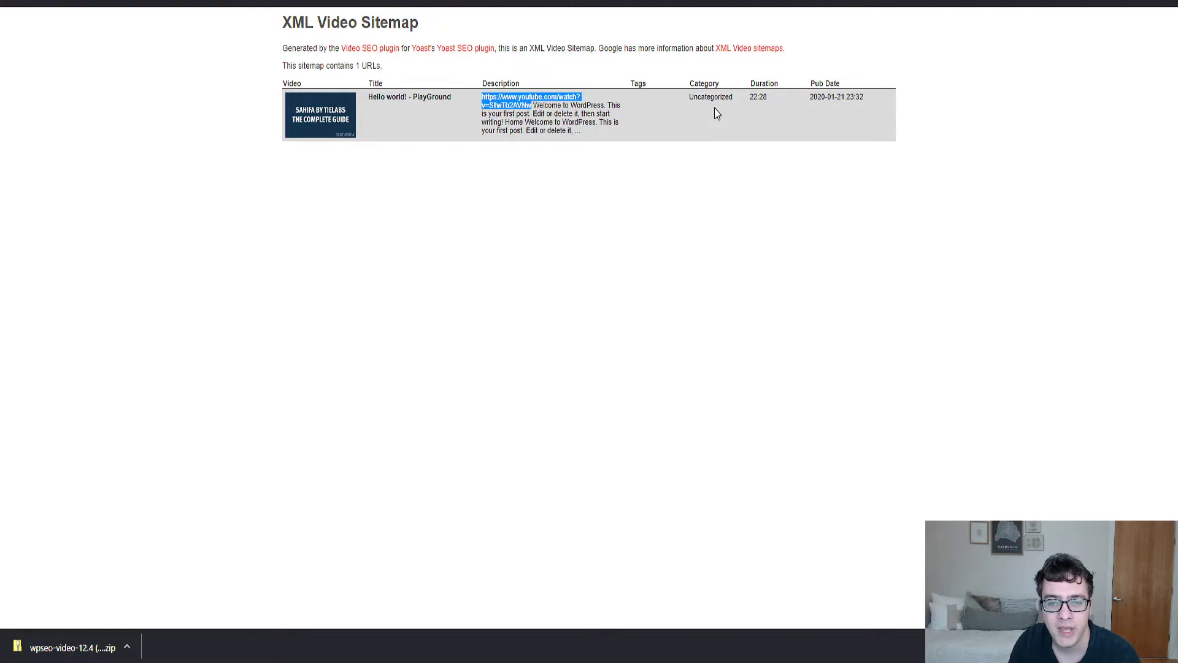
left_click_drag(751, 97, 795, 90)
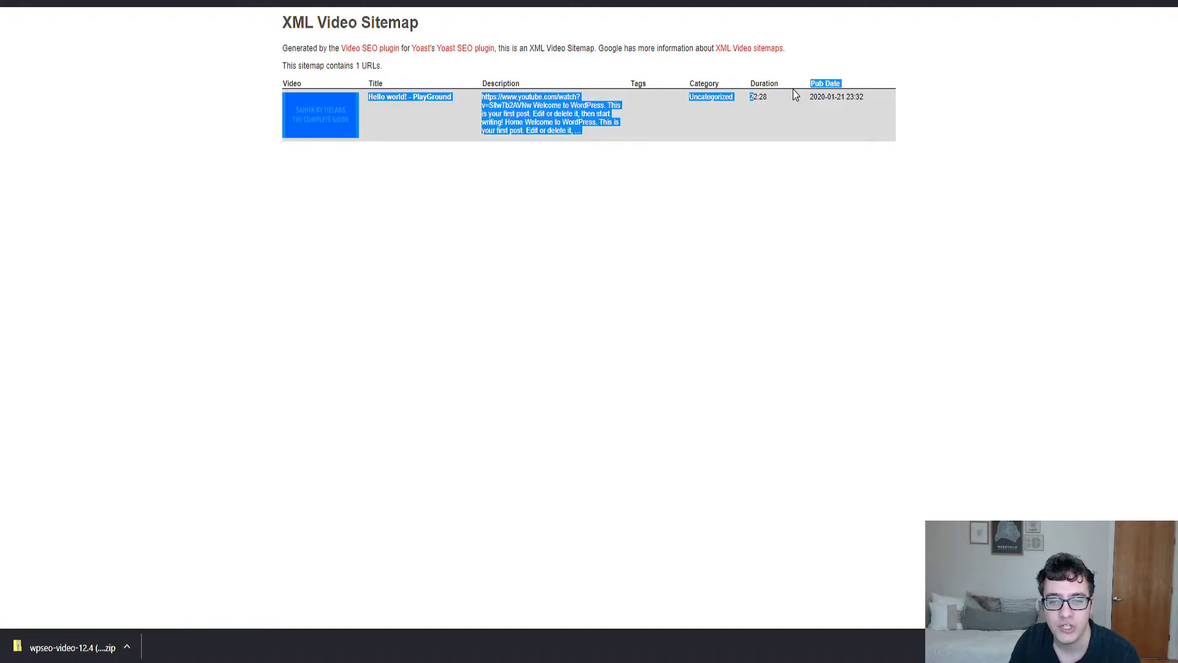
left_click(829, 92)
triple_click(828, 98)
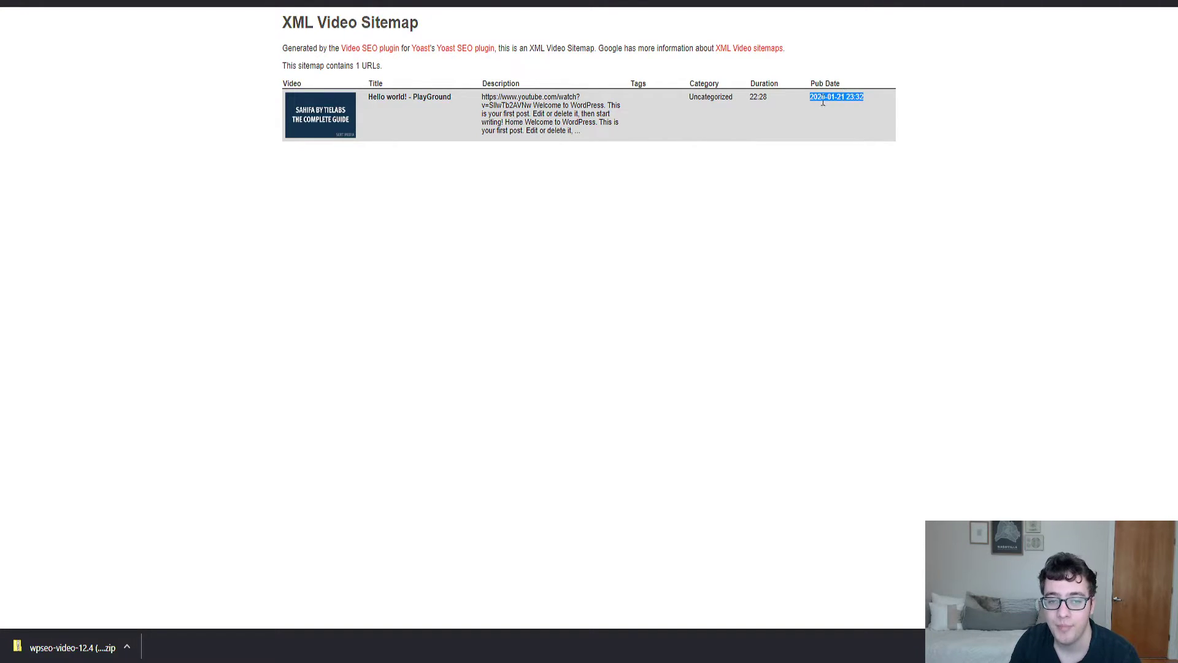
Step: Return to the Hello world! post in the editor and show its Document settings
key("ctrl+Tab")
scroll(724, 227, "down", 8)
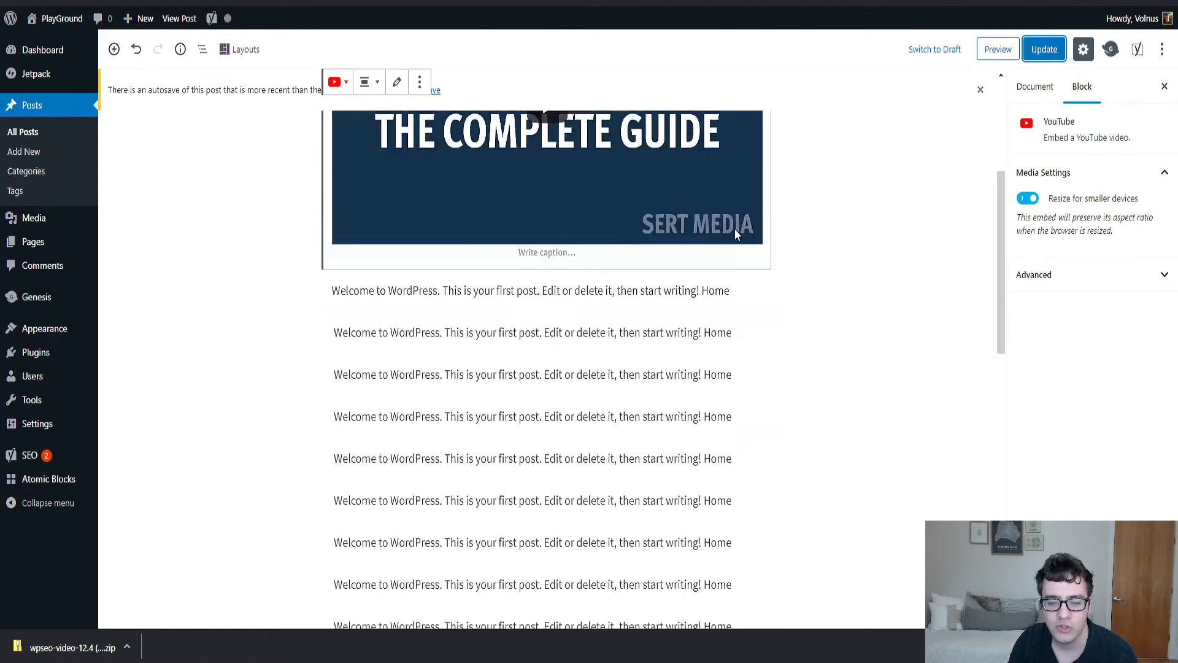
scroll(855, 192, "down", 7)
scroll(847, 181, "up", 6)
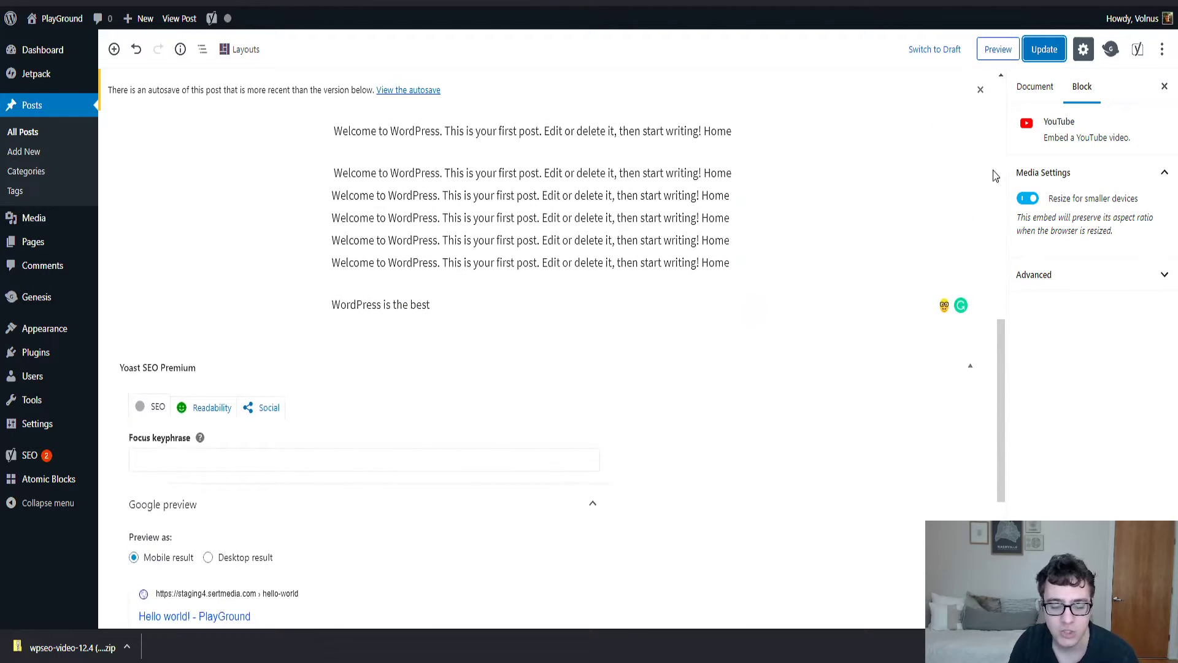
left_click(1017, 89)
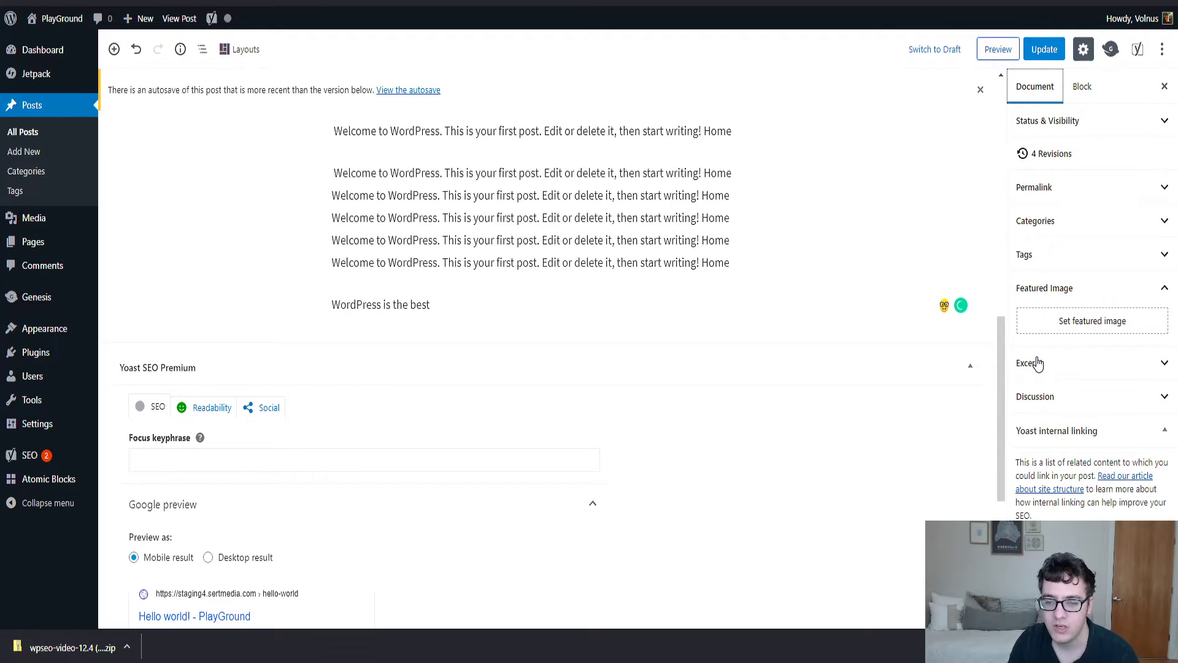
Step: Add the tag 'test' to the Hello world! post and update it
left_click(1048, 269)
left_click(1068, 303)
type("test")
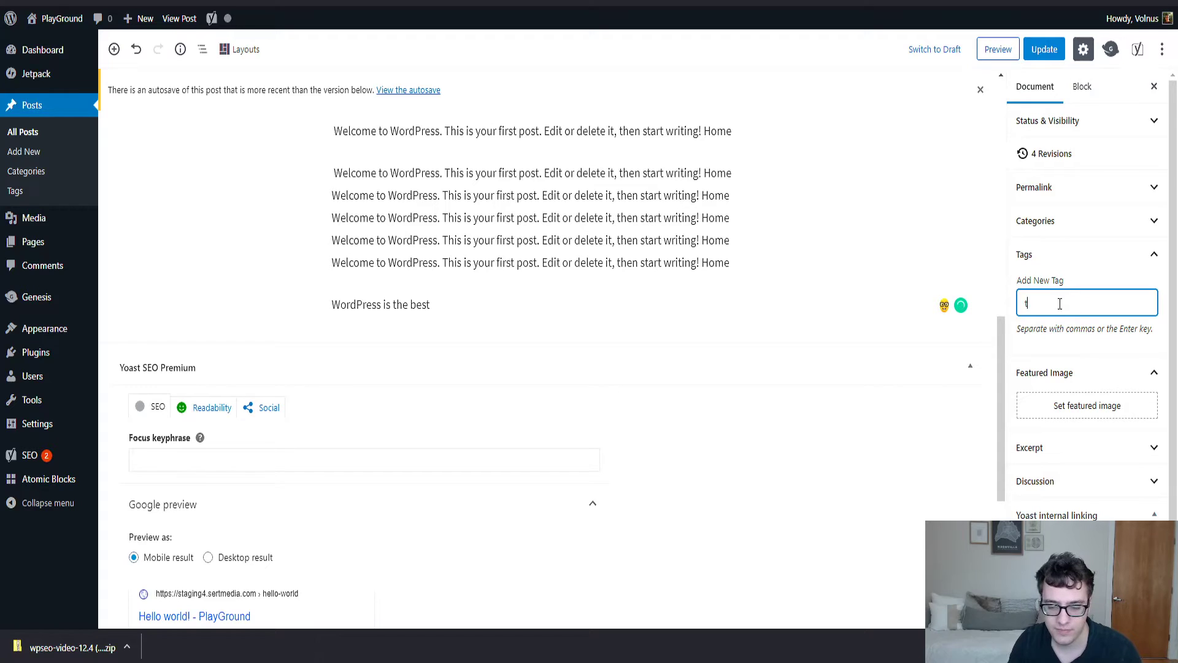
left_click(1045, 49)
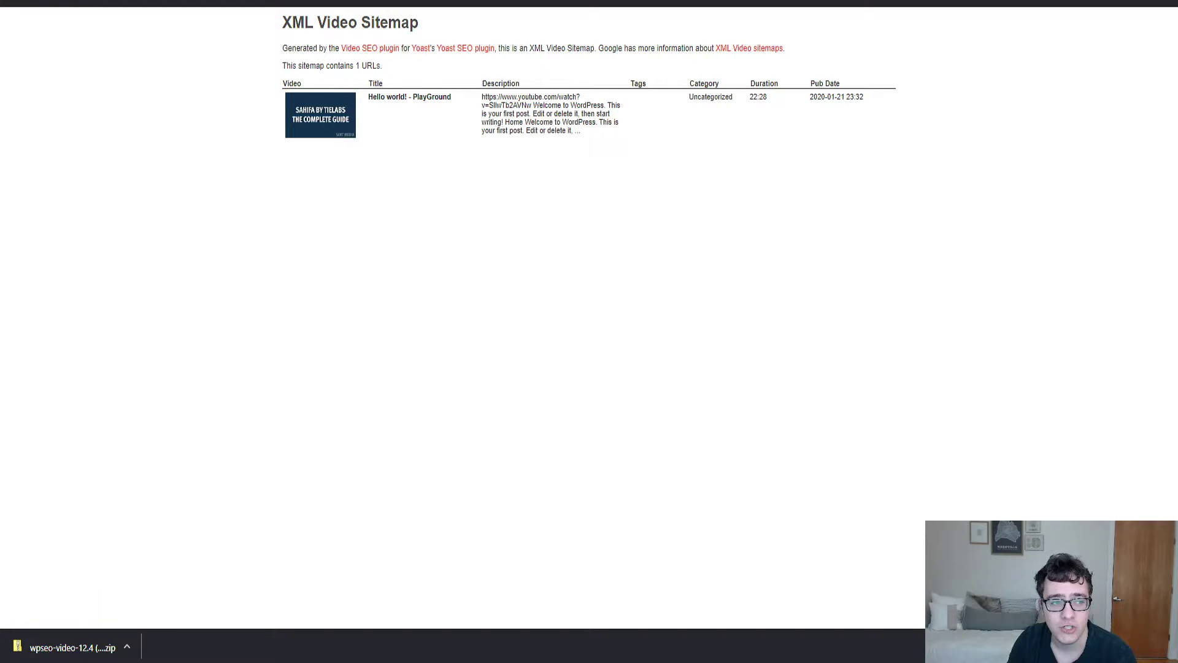
Step: Reload the XML Video Sitemap to check the video entry, then return to the editor
key("F5")
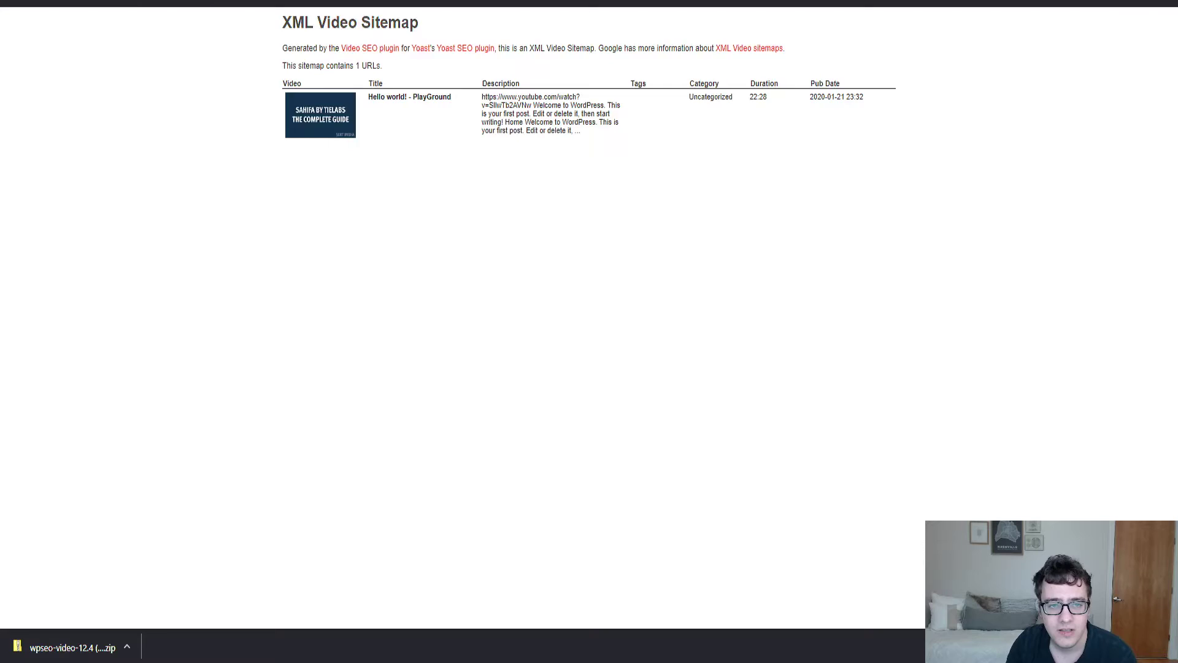
key("ctrl+w")
scroll(569, 360, "down", 6)
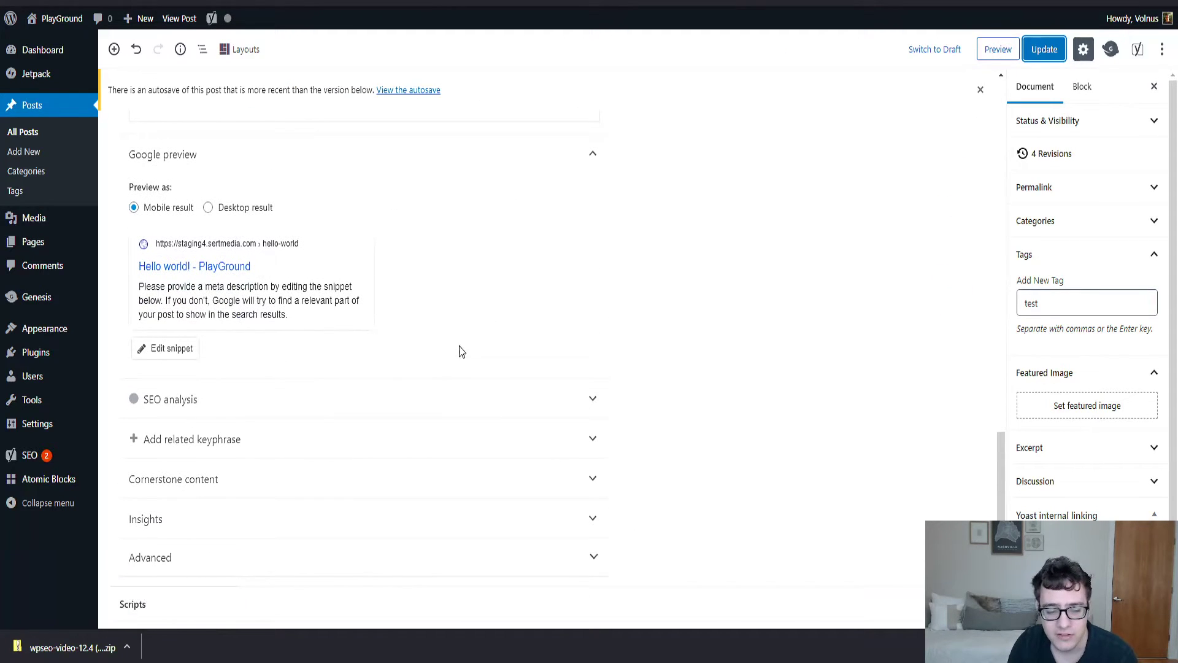
Step: In the Yoast SEO Premium box, view the post's Readability analysis, then its Social settings
scroll(181, 502, "up", 2)
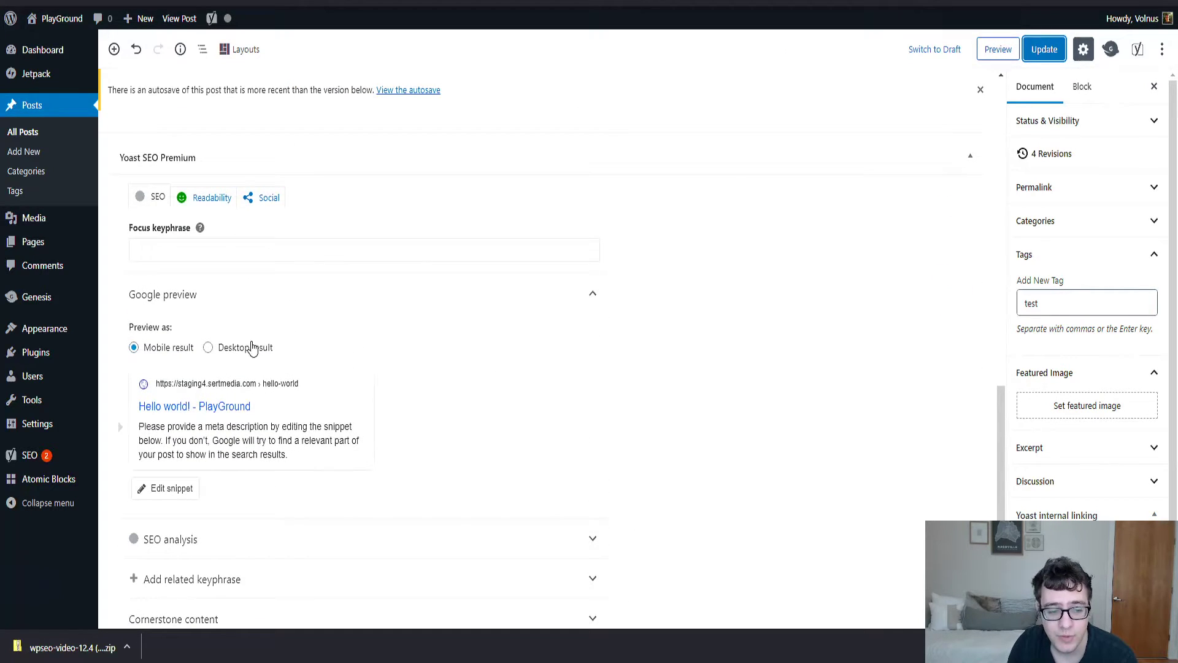
scroll(234, 361, "down", 2)
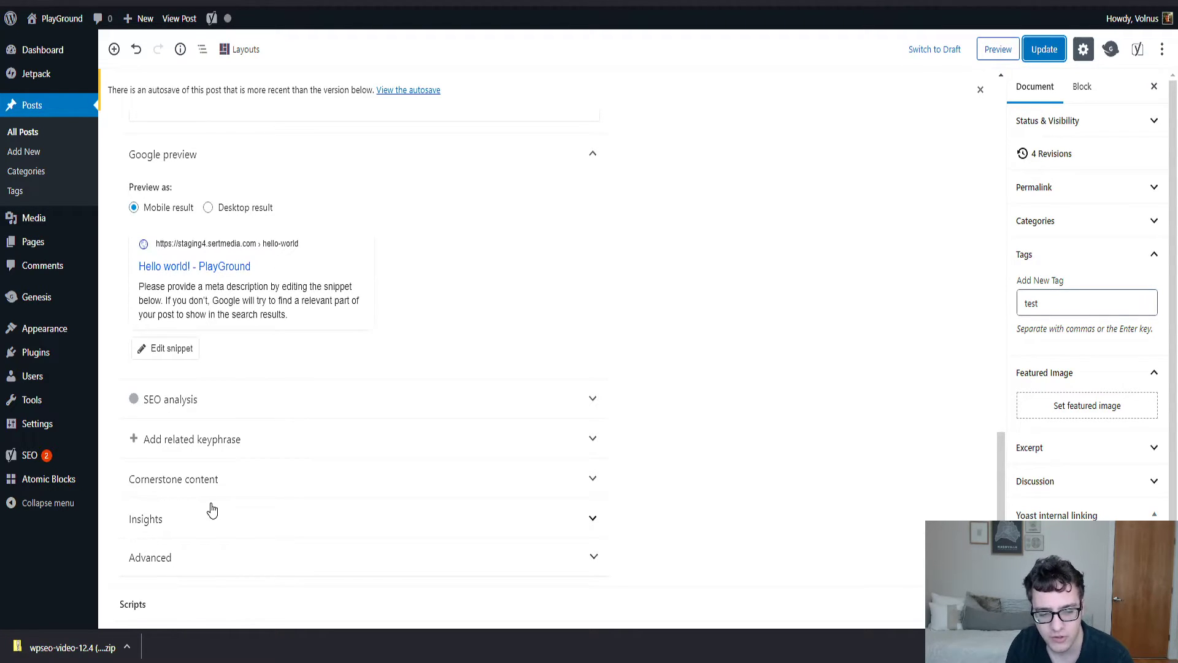
scroll(276, 375, "up", 5)
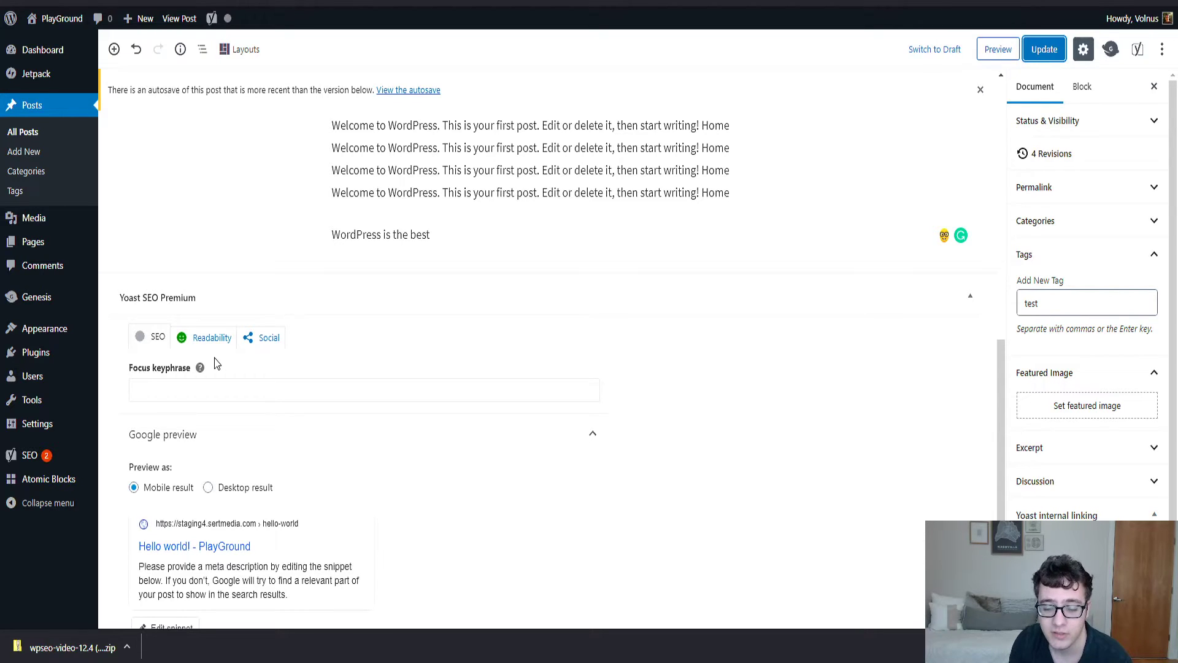
left_click(196, 350)
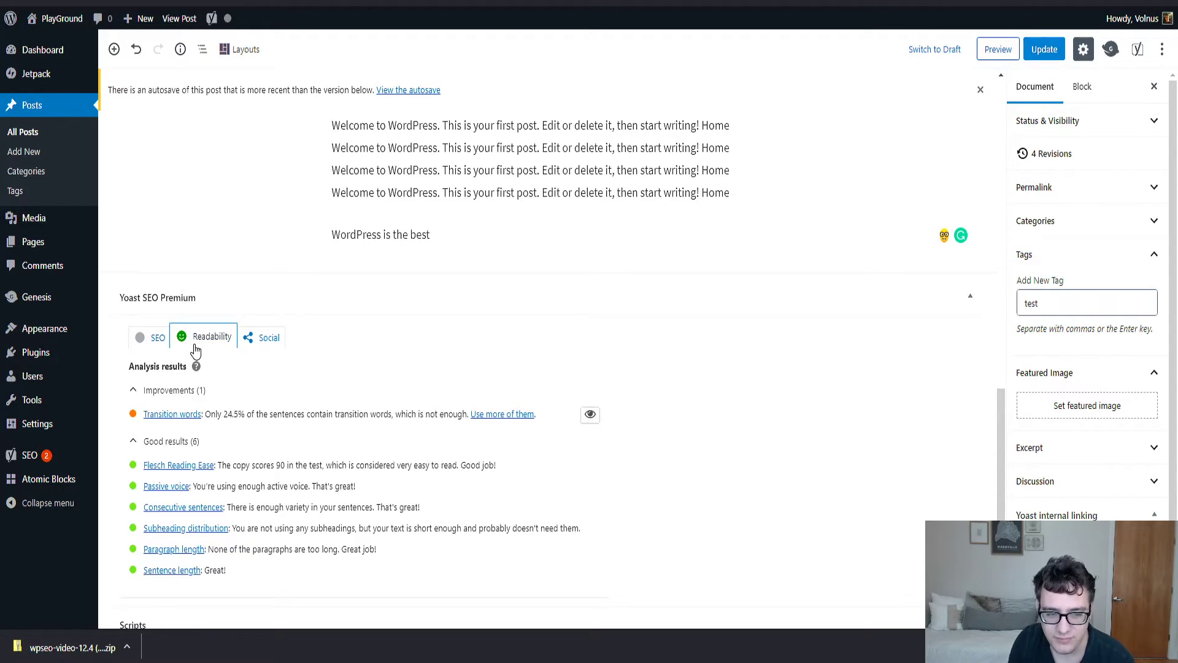
left_click(263, 329)
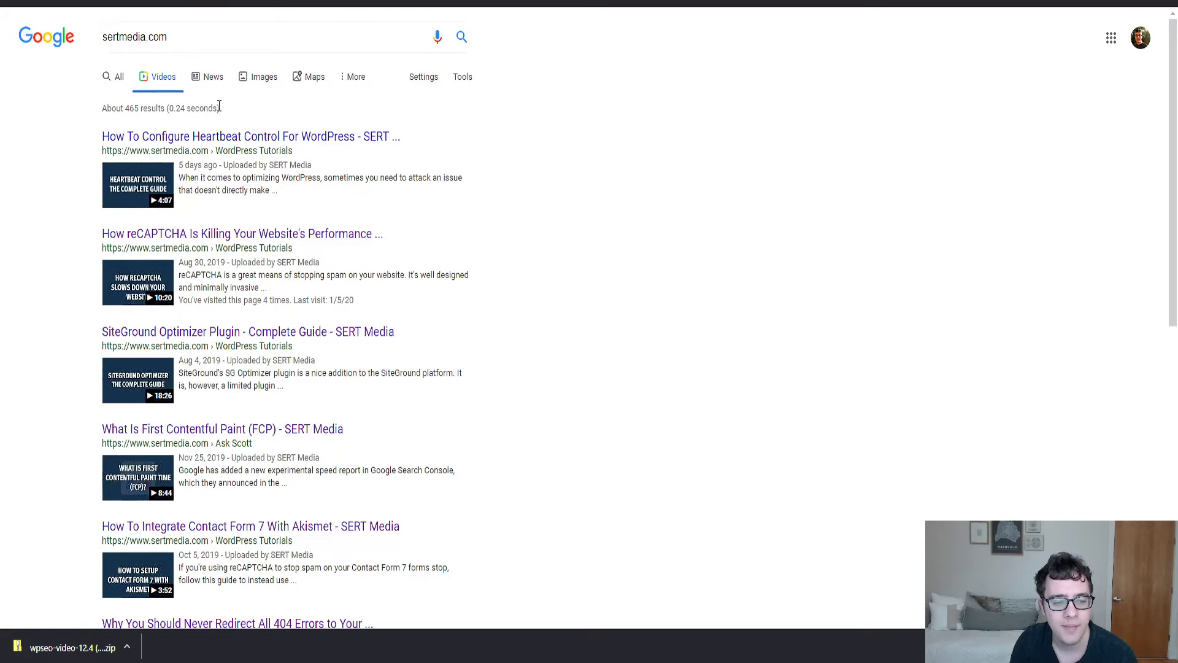
Step: Browse sertmedia.com's Google video results and open the How To Configure Heartbeat Control For WordPress result
scroll(237, 110, "down", 2)
scroll(240, 109, "down", 7)
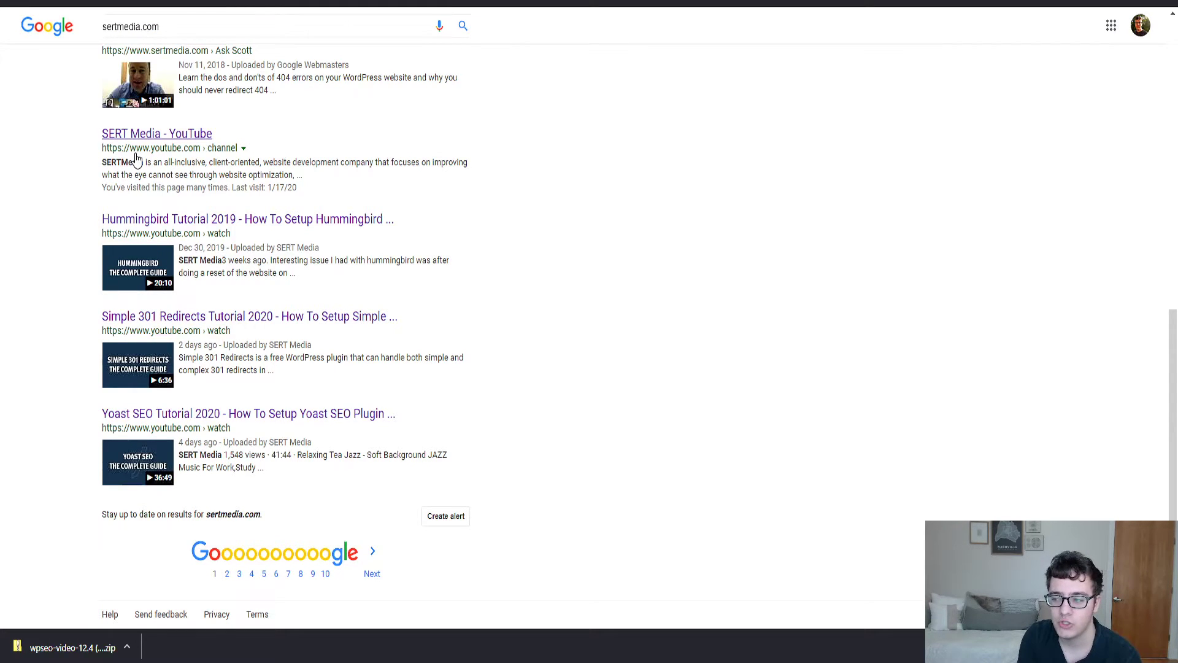
scroll(136, 160, "up", 9)
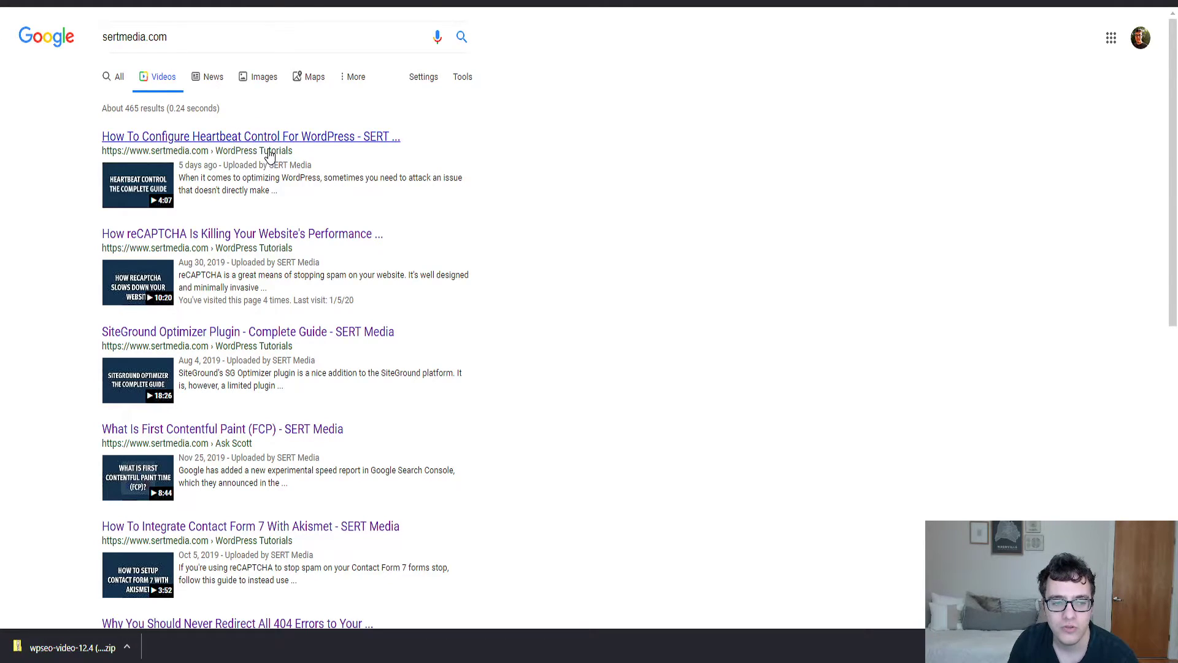
left_click_drag(195, 182, 326, 167)
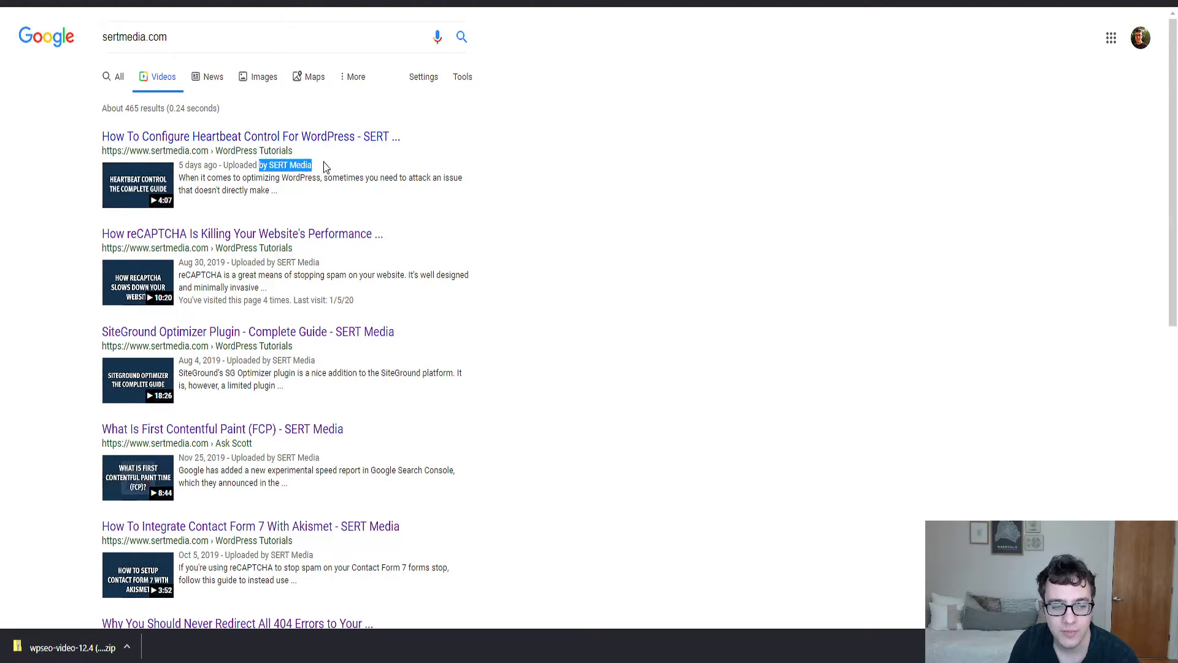
left_click(270, 190)
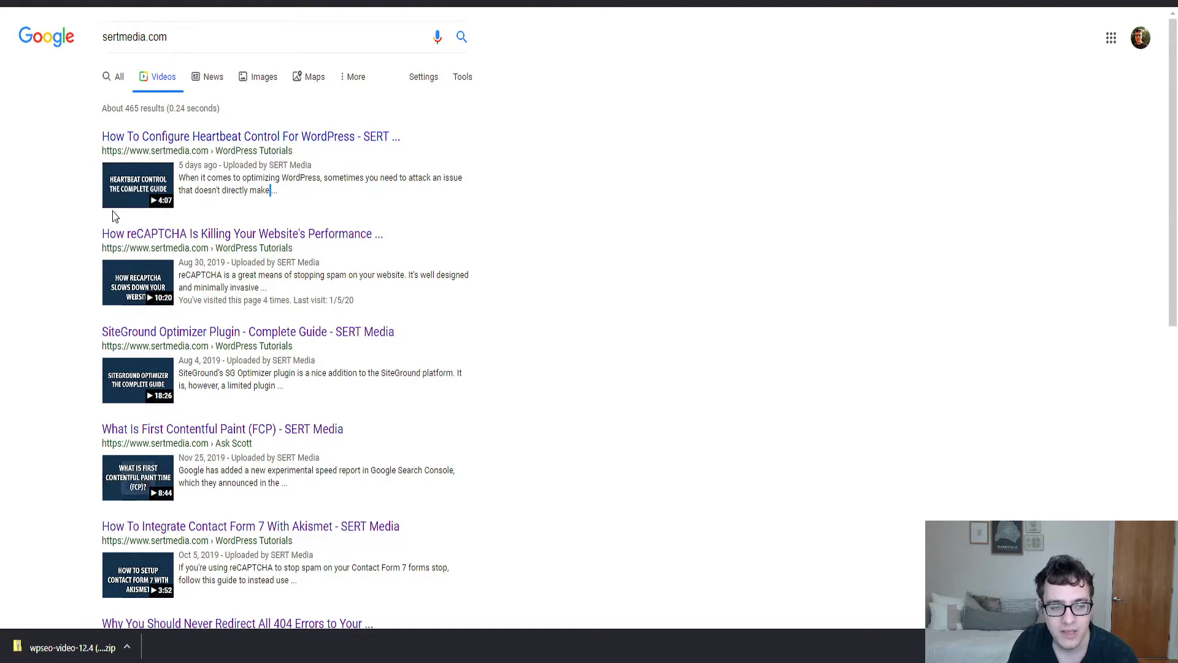
left_click(136, 189)
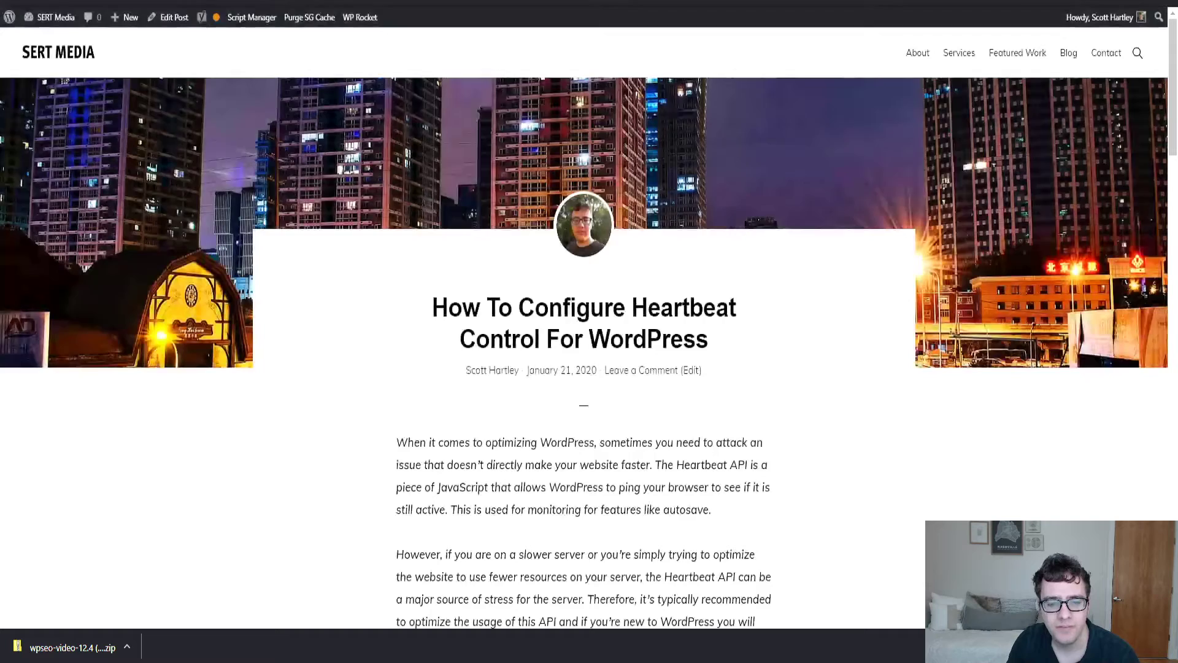
Step: Scroll down to the Heartbeat Control post's embedded video, then back to the top
scroll(336, 132, "down", 7)
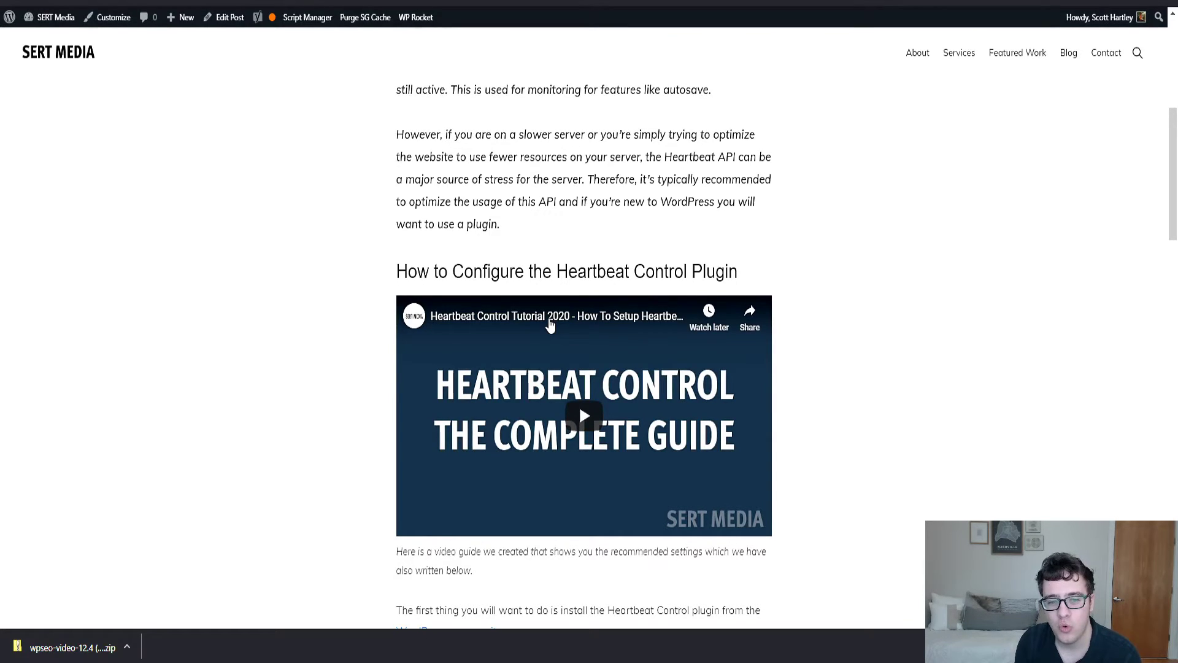
scroll(555, 245, "up", 7)
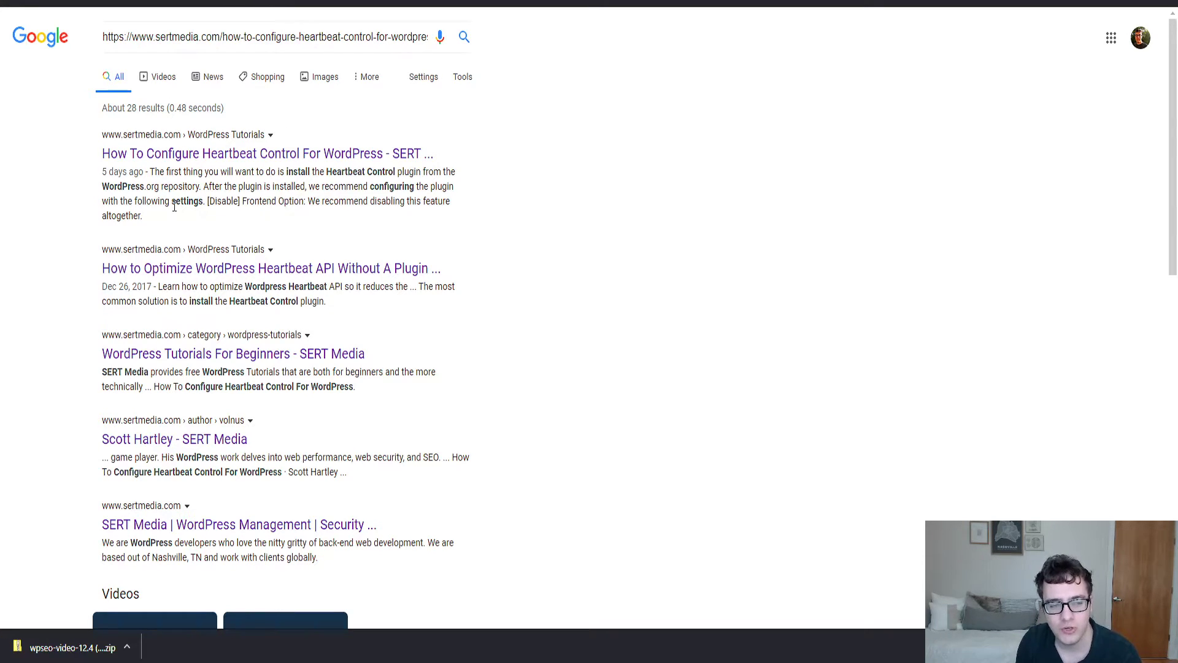
Step: Review the Videos section for the post URL search, then filter to the Videos tab's 5 results
scroll(175, 207, "down", 4)
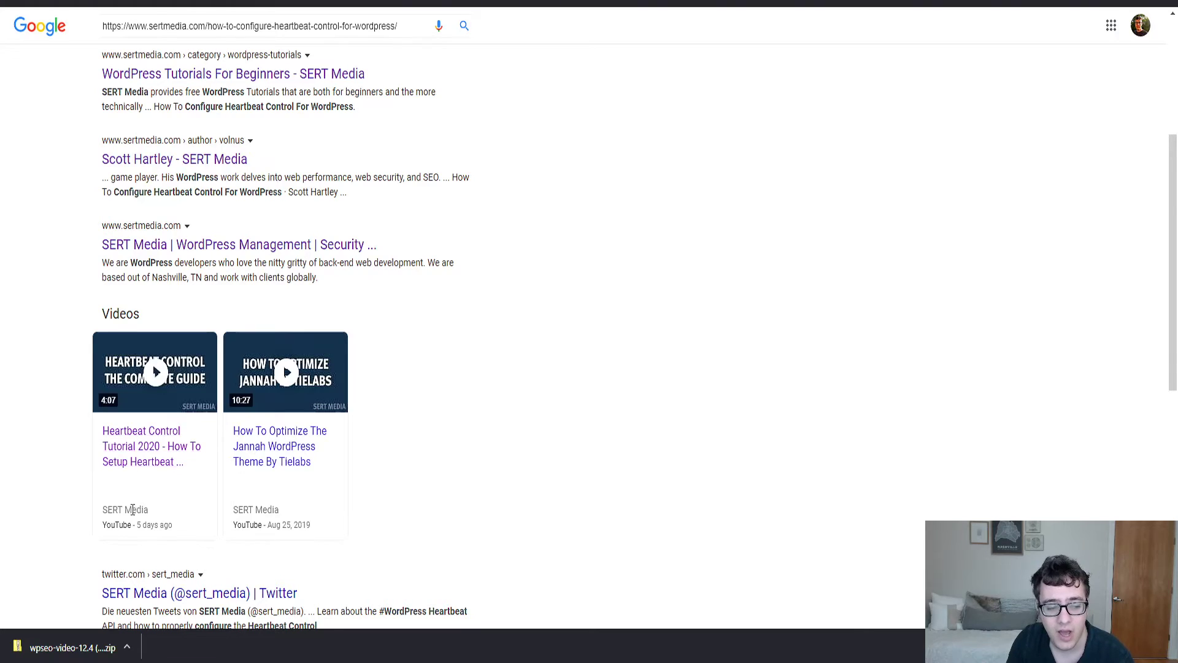
scroll(130, 430, "down", 3)
scroll(179, 308, "up", 2)
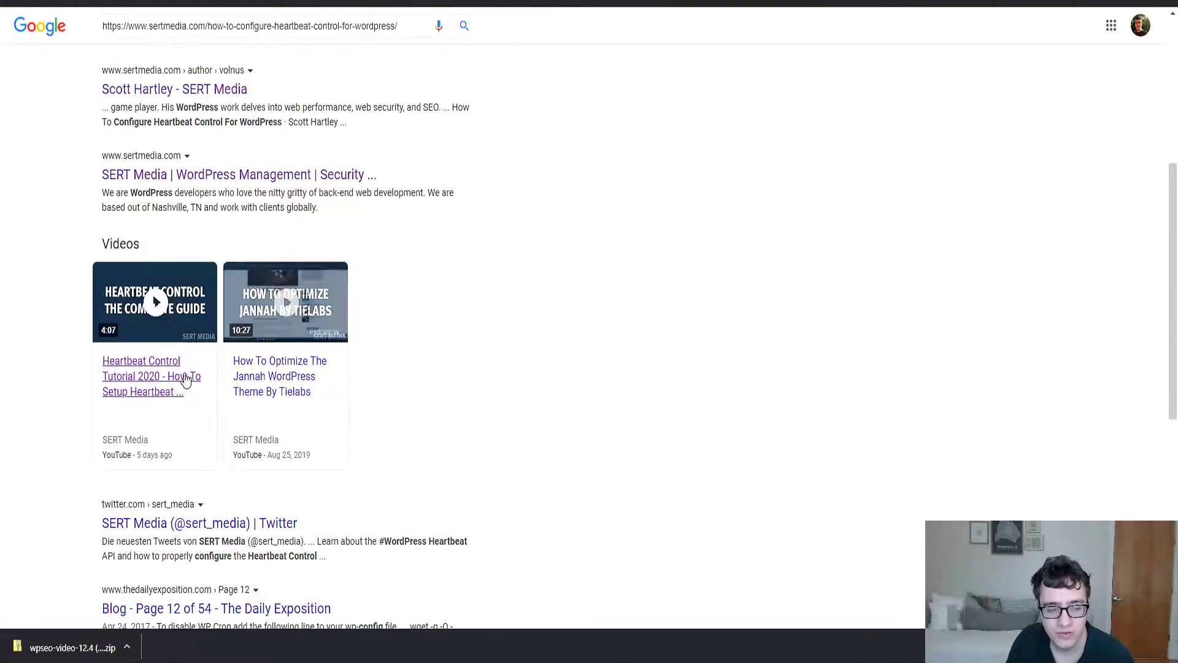
scroll(245, 430, "up", 5)
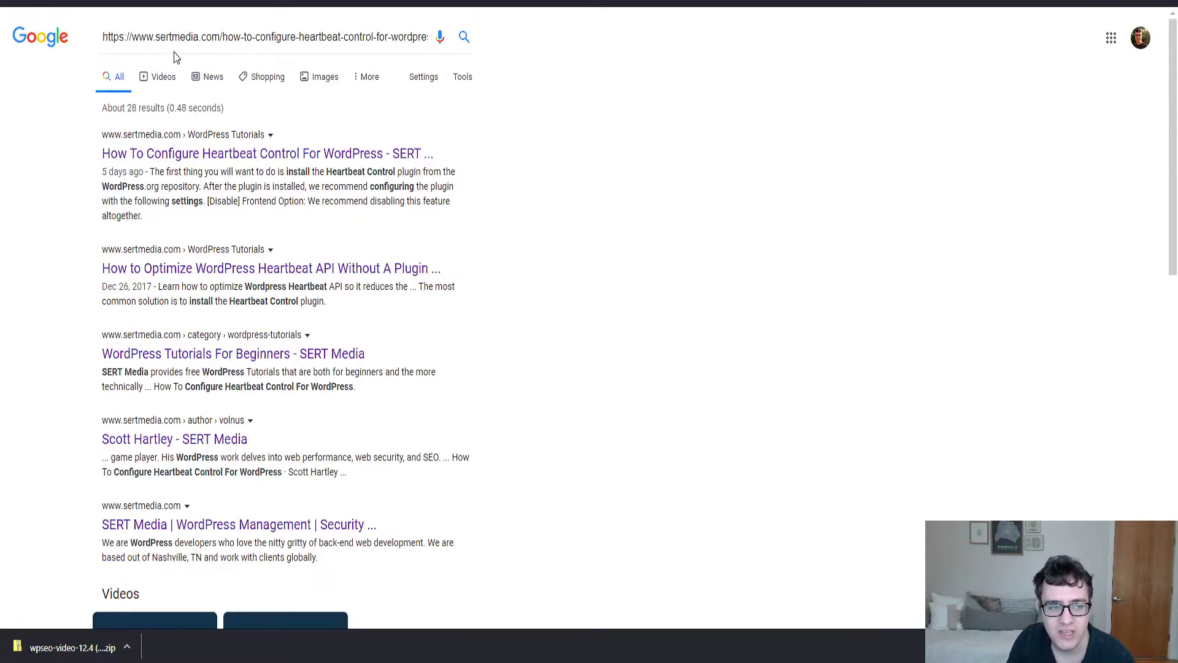
left_click(165, 77)
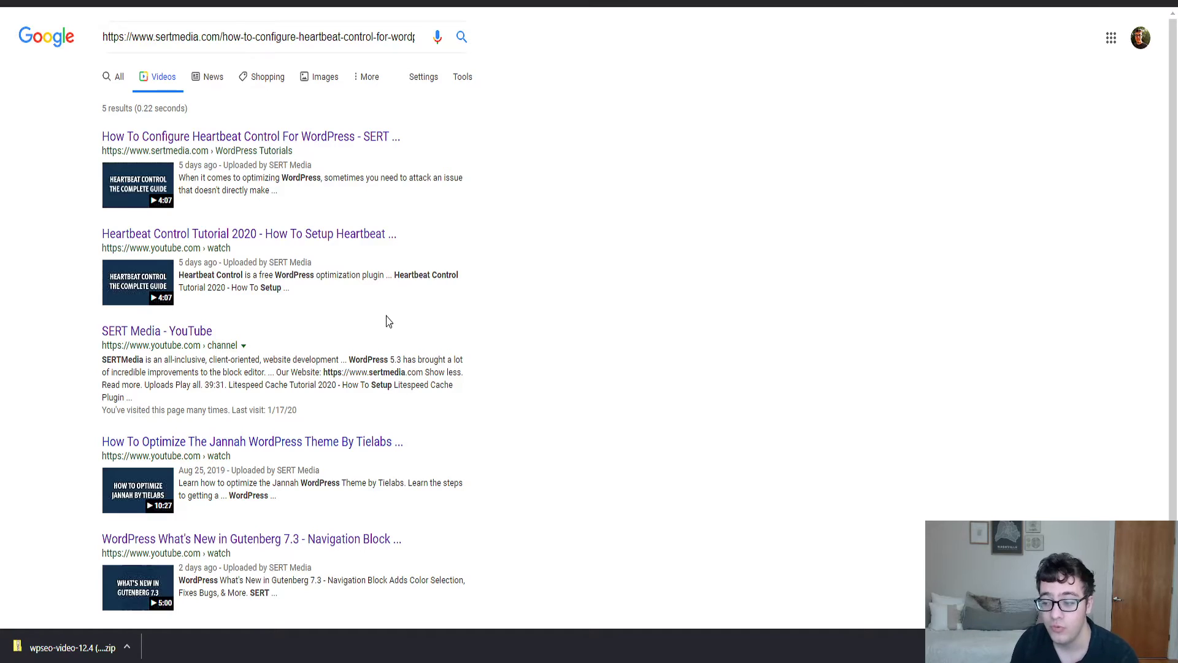
Step: Switch to the browser tab showing the XML Video Sitemap
left_click(270, 1)
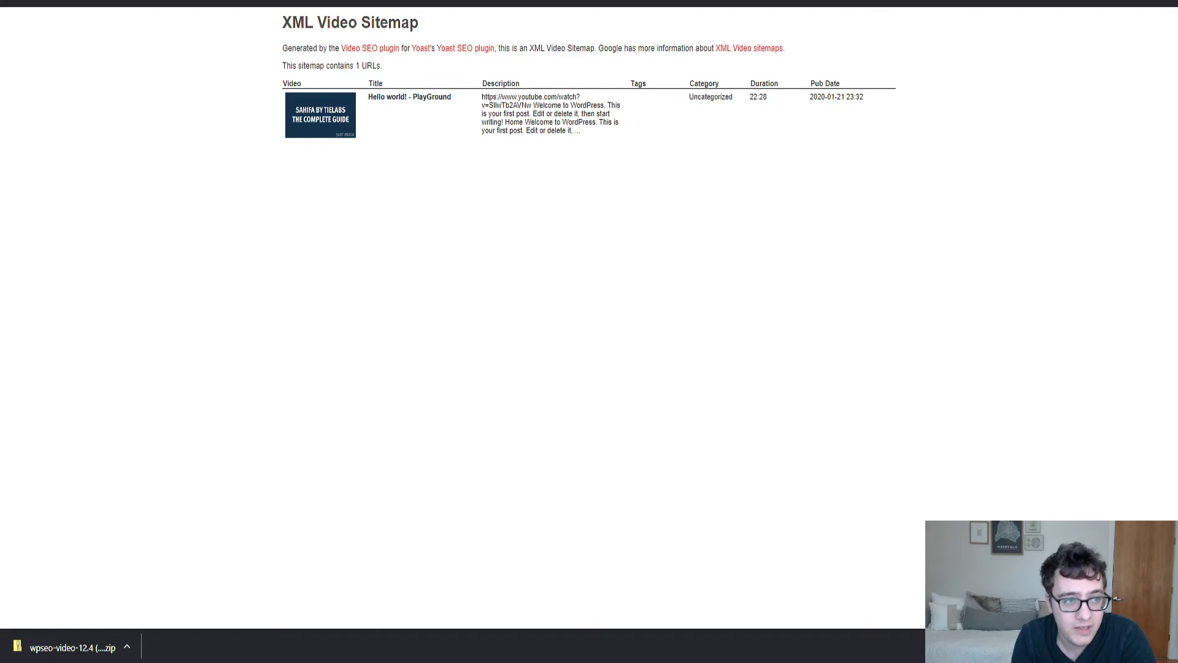
Step: Close the current tab with Ctrl+W to return to the Yoast Video SEO settings page
key("ctrl+w")
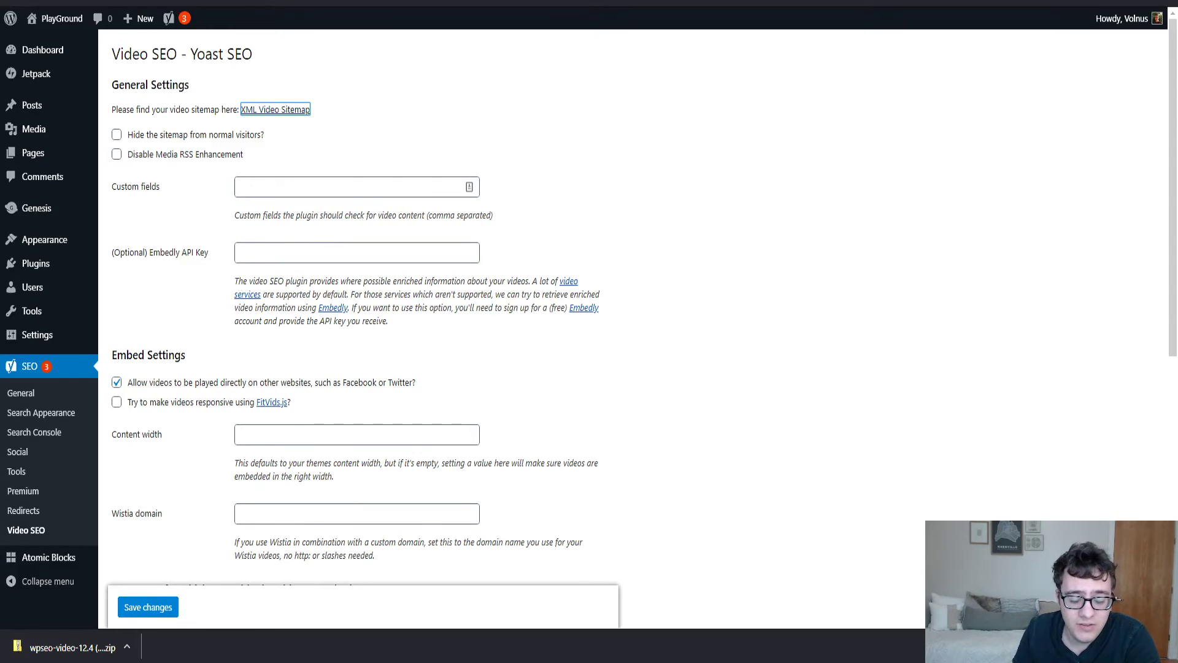